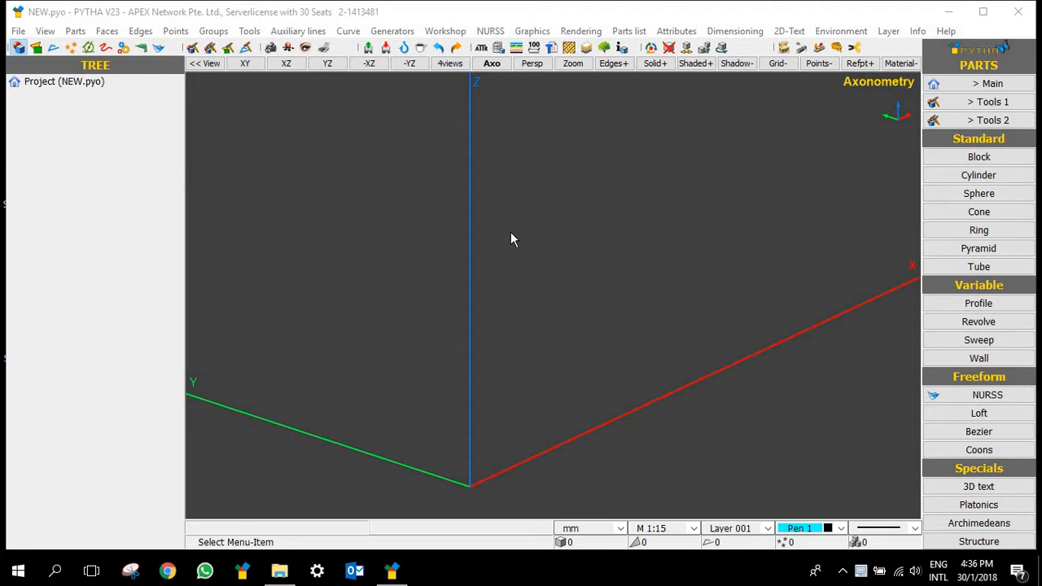
Draw a freehand block measuring about 1420 × 760 mm and 400 mm high, and delete it
{"action": "left_click", "coordinate": [987, 84]}
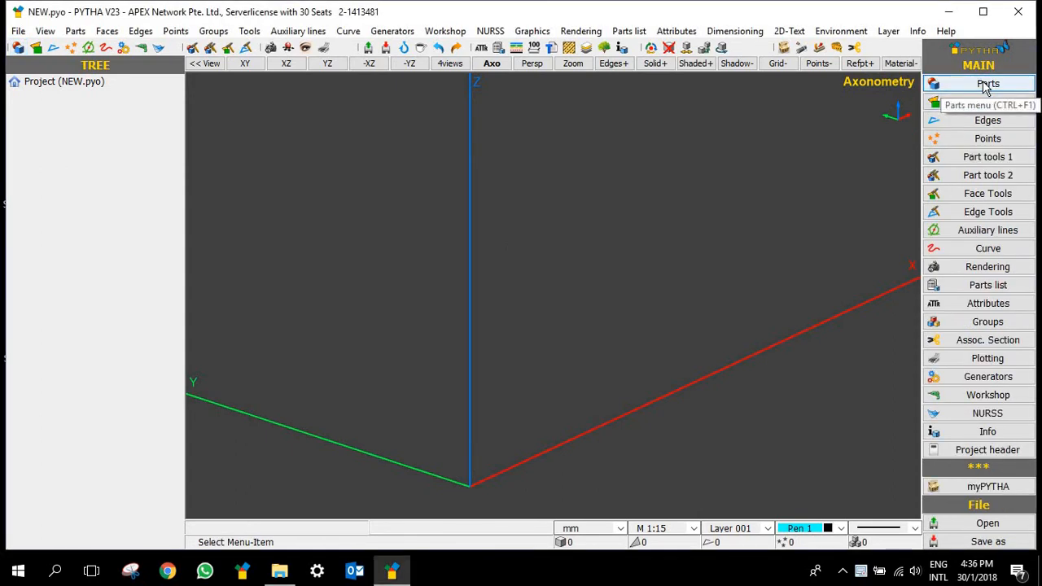
{"action": "left_click", "coordinate": [986, 86]}
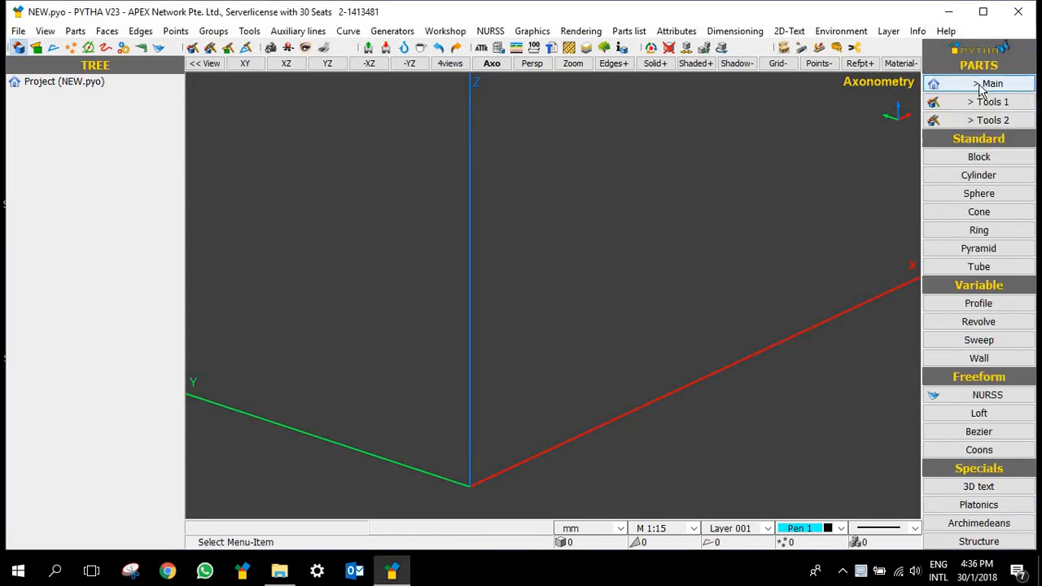
{"action": "left_click", "coordinate": [977, 160]}
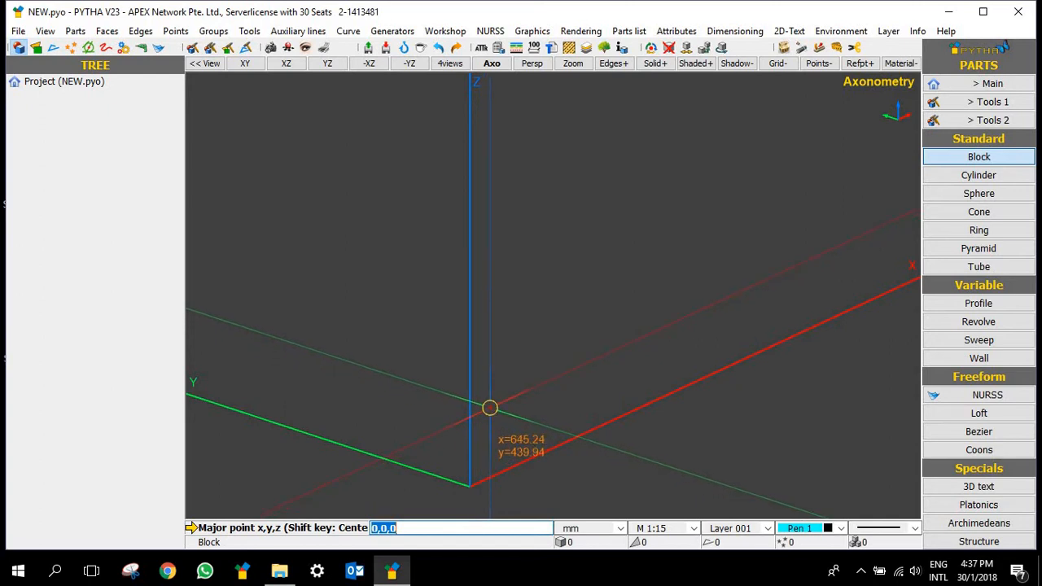
{"action": "left_click", "coordinate": [489, 409]}
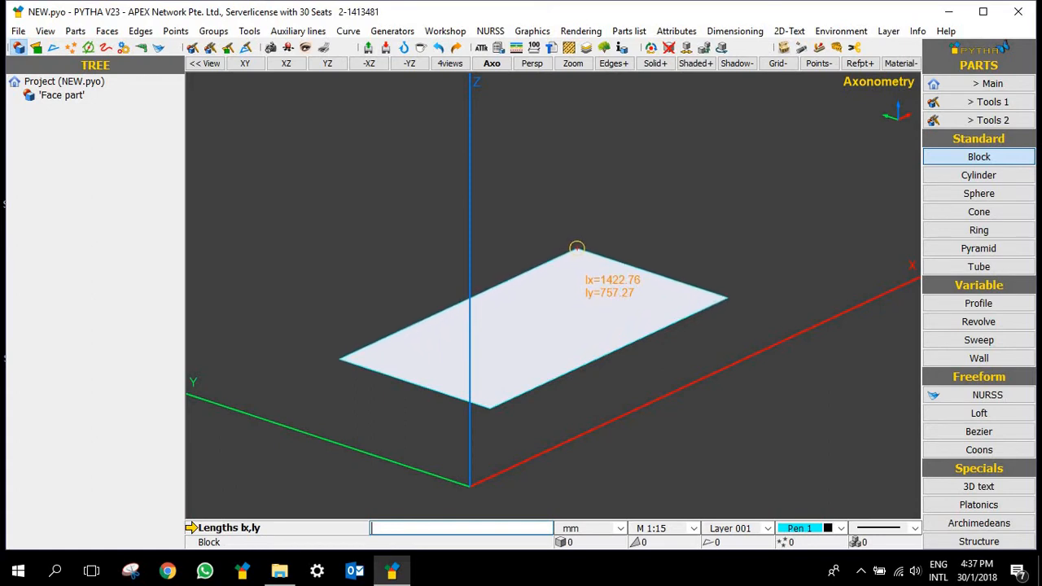
{"action": "left_click", "coordinate": [576, 247]}
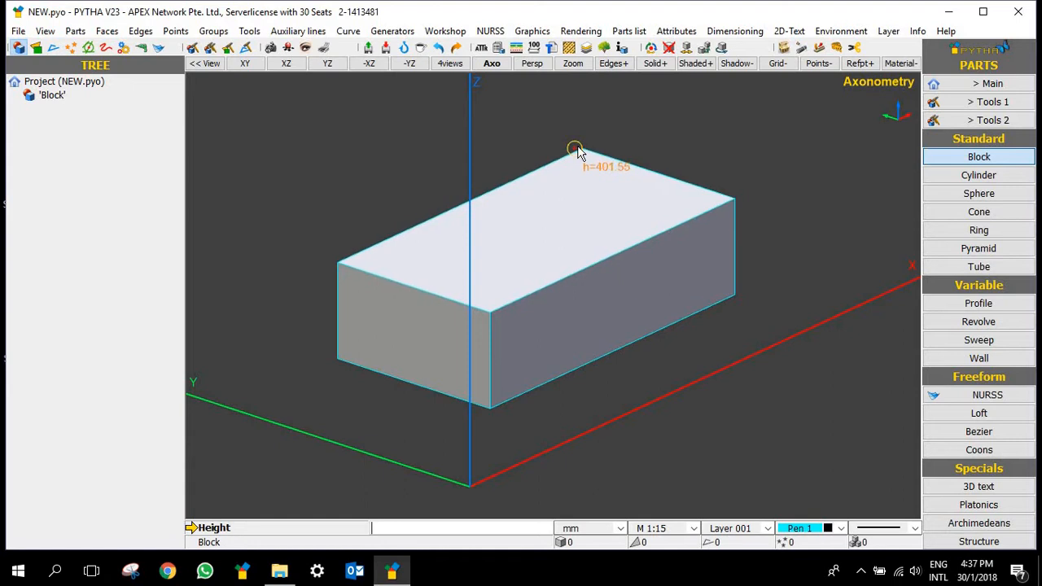
{"action": "left_click", "coordinate": [576, 151]}
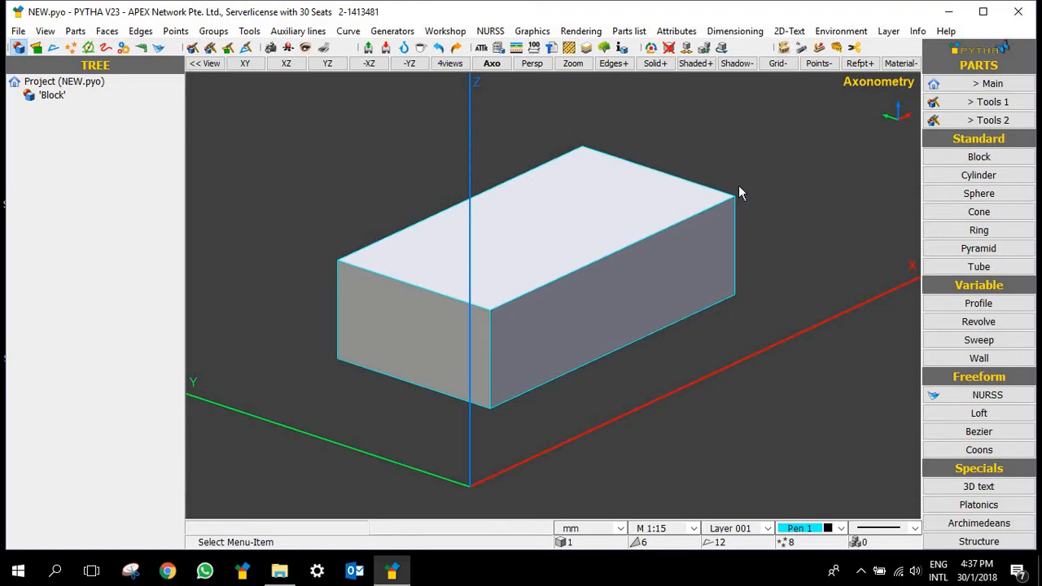
{"action": "right_click", "coordinate": [643, 215]}
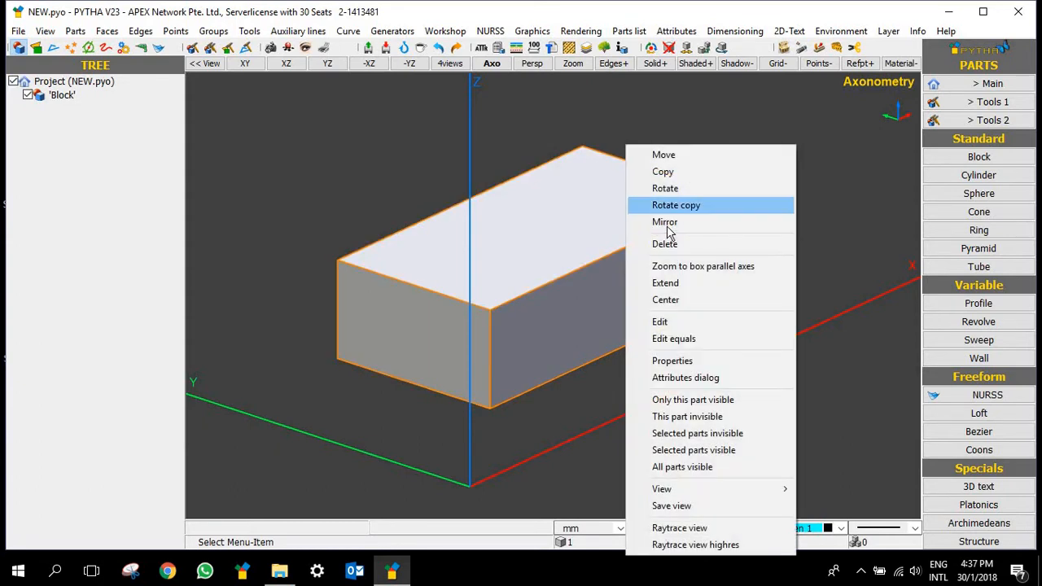
{"action": "left_click", "coordinate": [668, 245]}
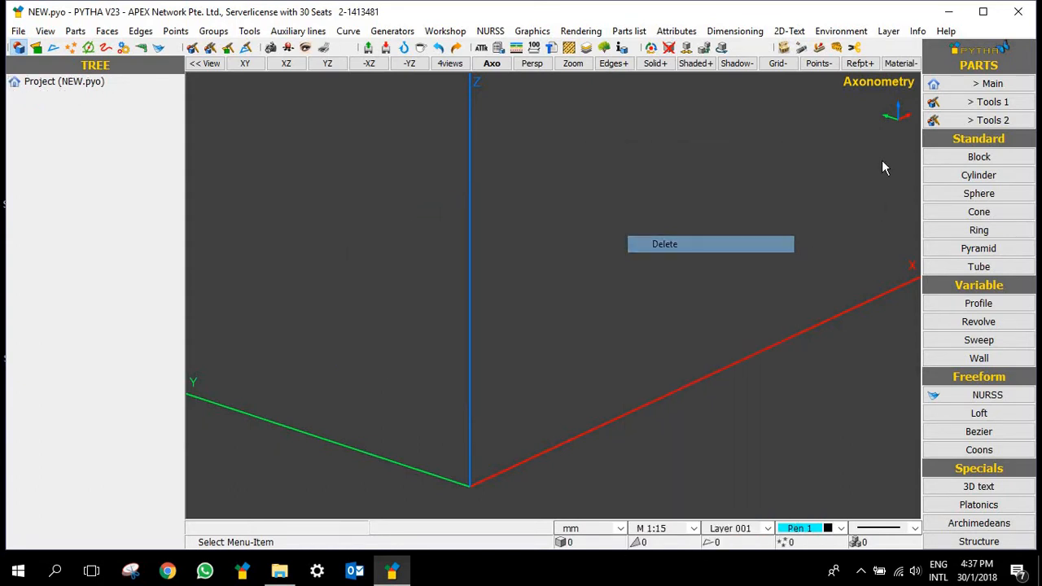
Draw another freehand block of about 1164 × 785 × 347 mm, and delete it
{"action": "left_click", "coordinate": [951, 159]}
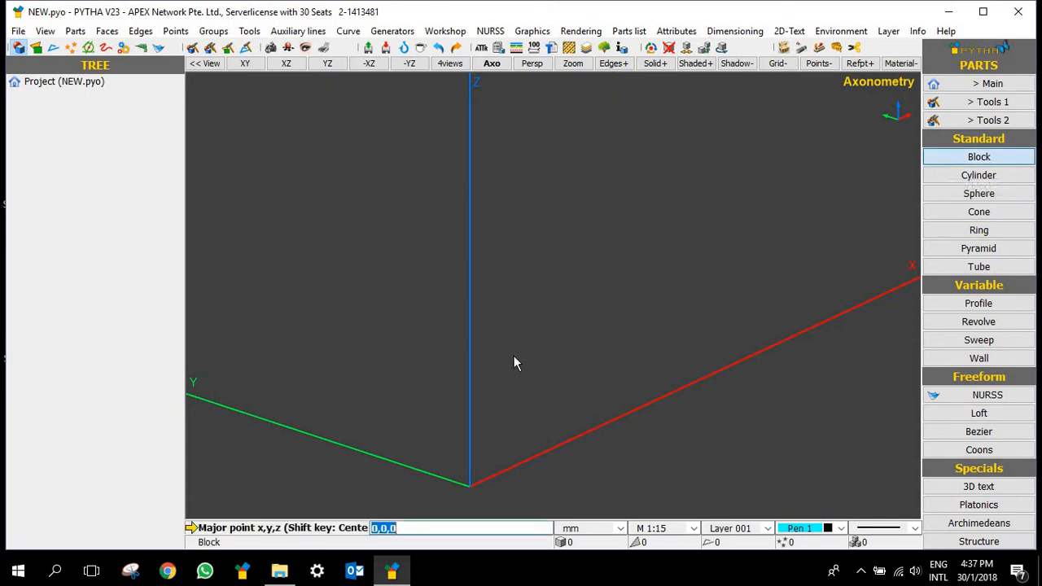
{"action": "left_click", "coordinate": [512, 416]}
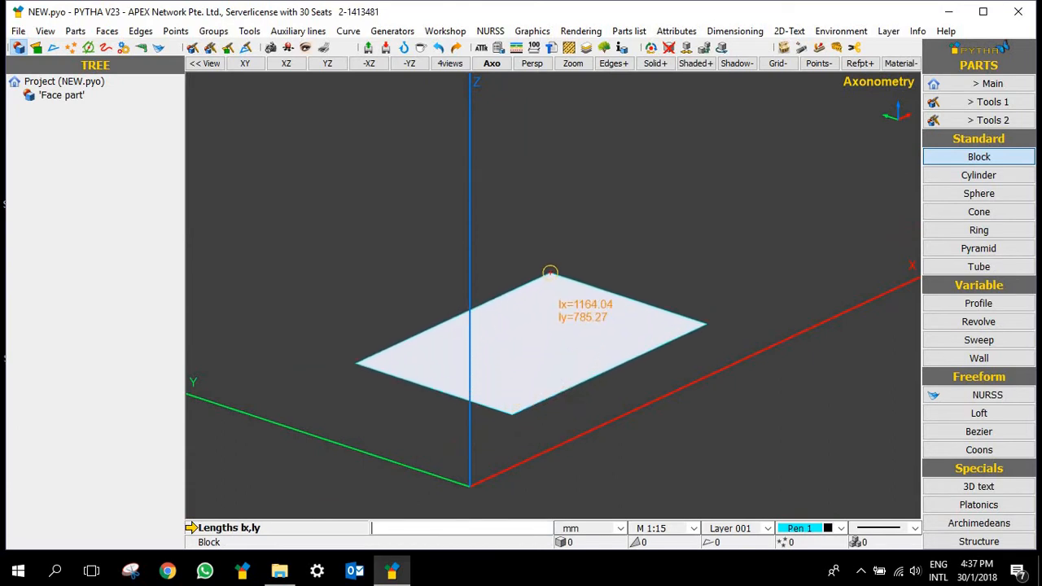
{"action": "left_click", "coordinate": [551, 272]}
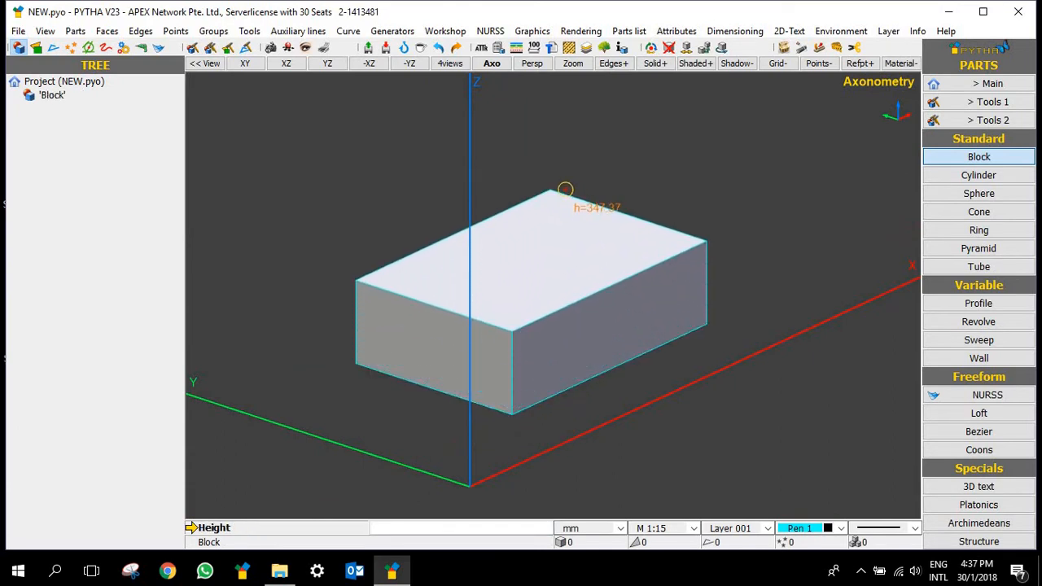
{"action": "left_click", "coordinate": [565, 189]}
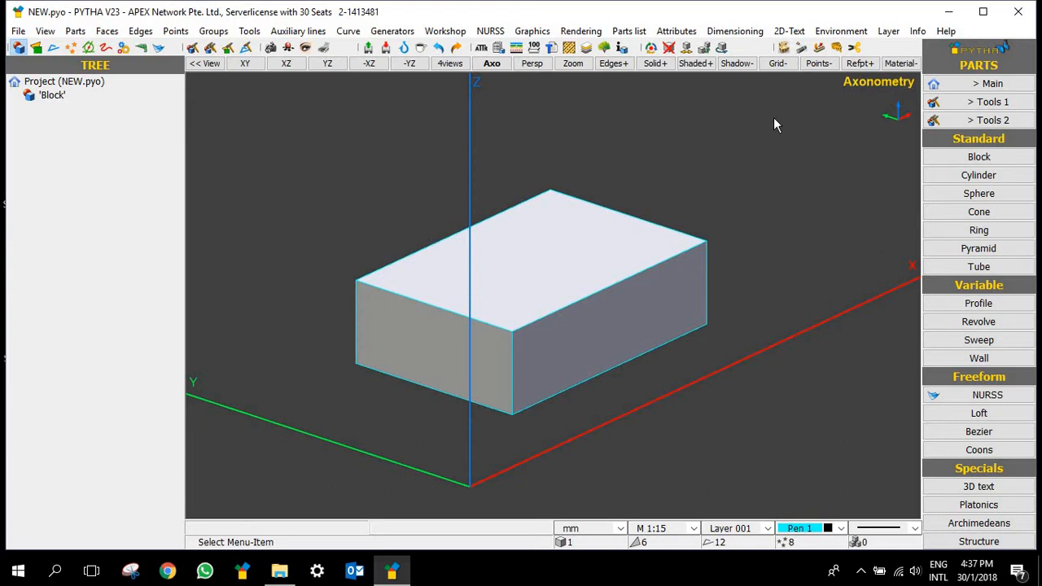
{"action": "right_click", "coordinate": [607, 252]}
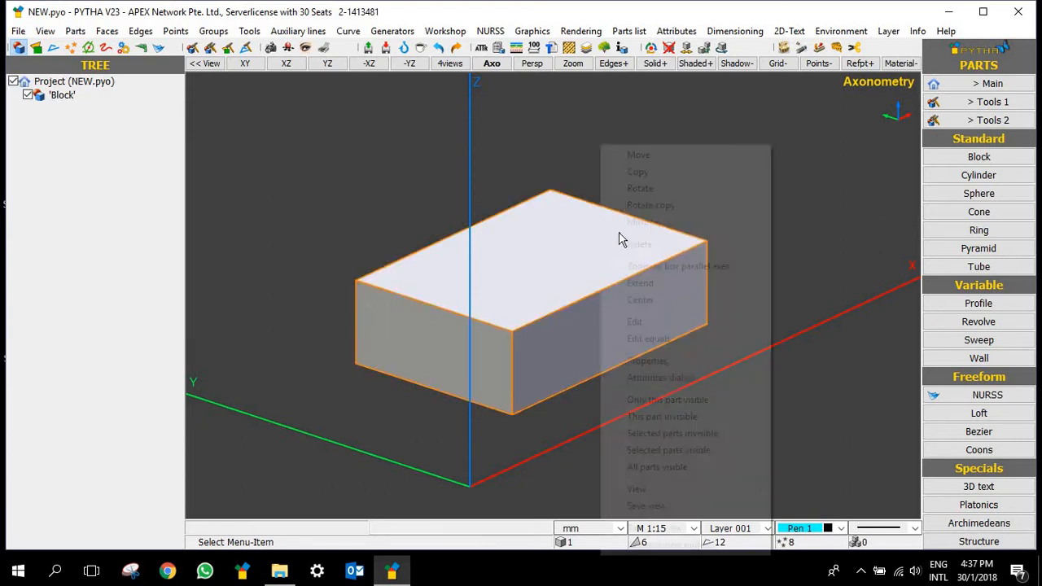
{"action": "left_click", "coordinate": [745, 243]}
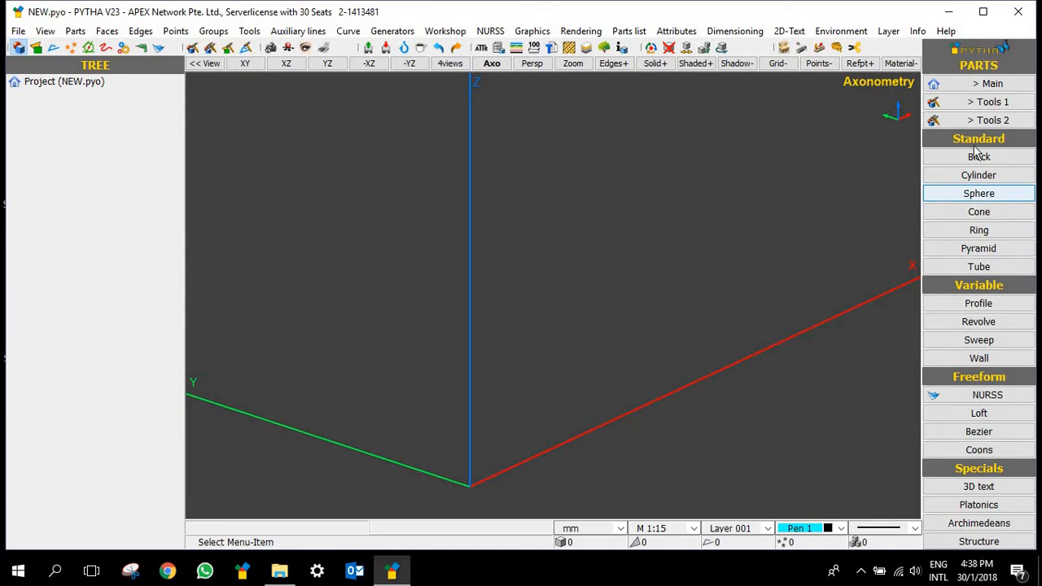
Create a block near the origin with exact lengths of 700 × 400 × 18 mm
{"action": "left_click", "coordinate": [954, 162]}
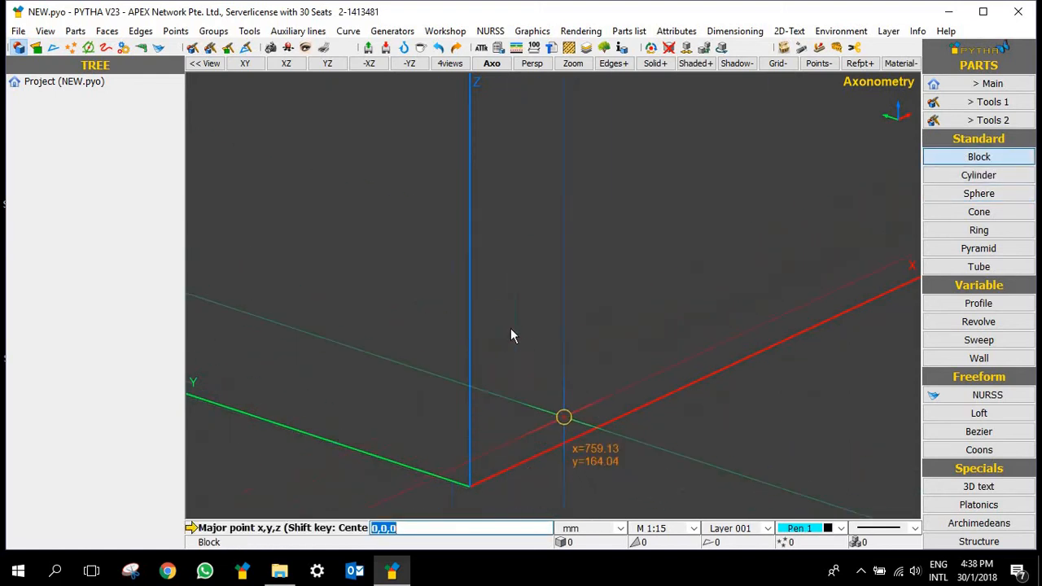
{"action": "left_click", "coordinate": [438, 438]}
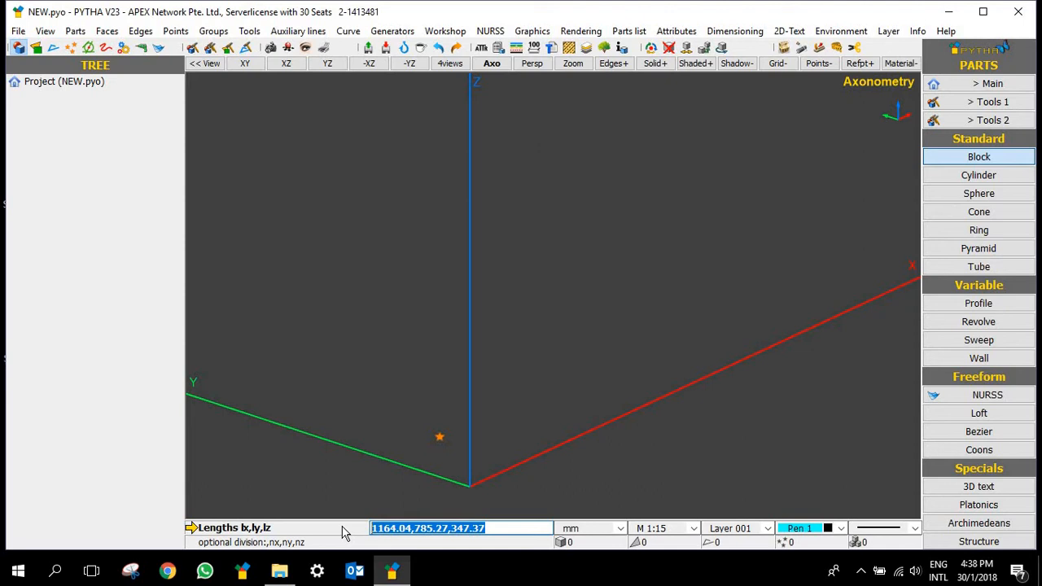
{"action": "type", "text": "7"}
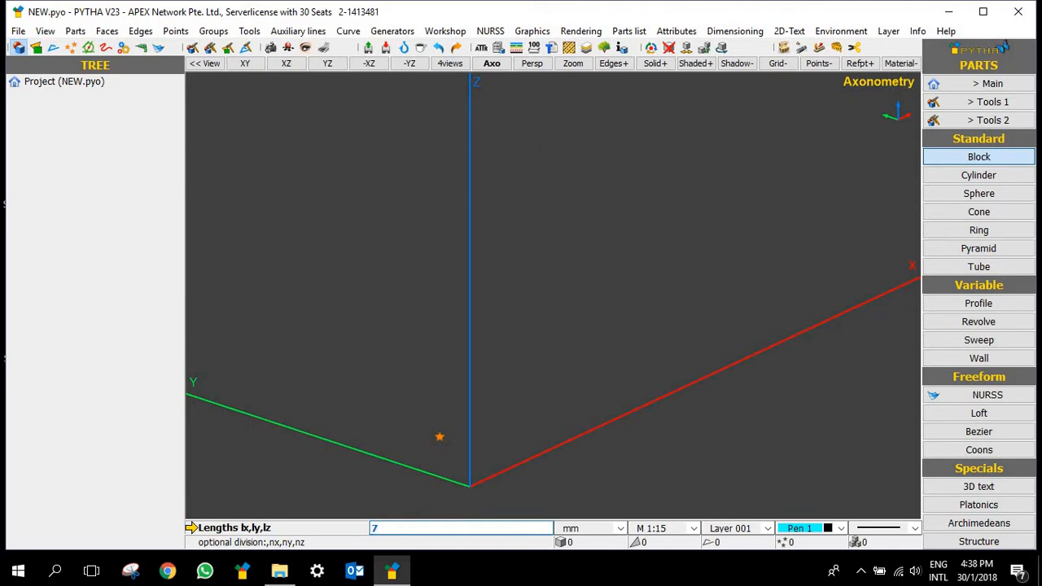
{"action": "type", "text": "00,400,18"}
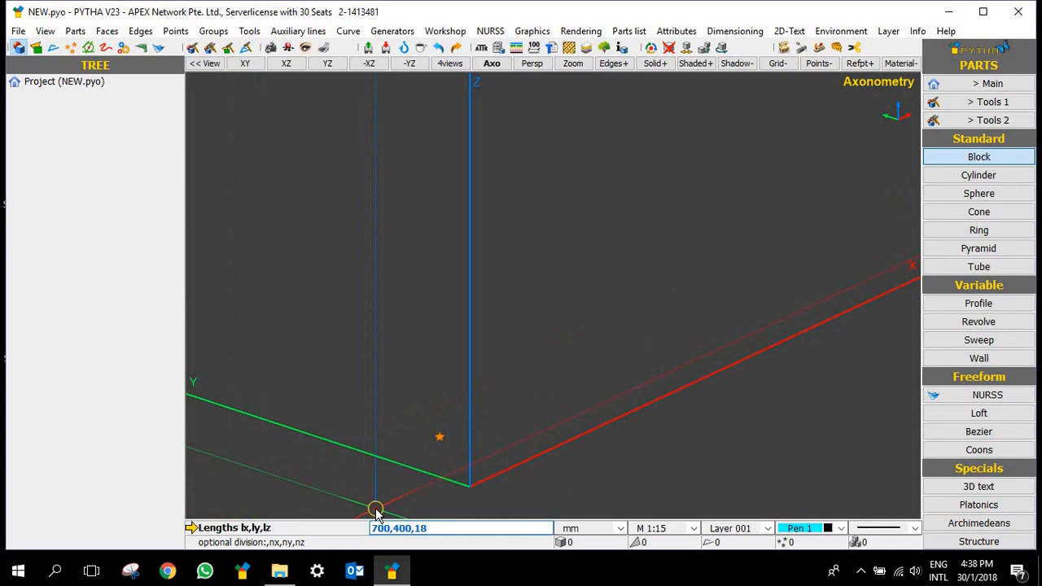
{"action": "key", "text": "Return"}
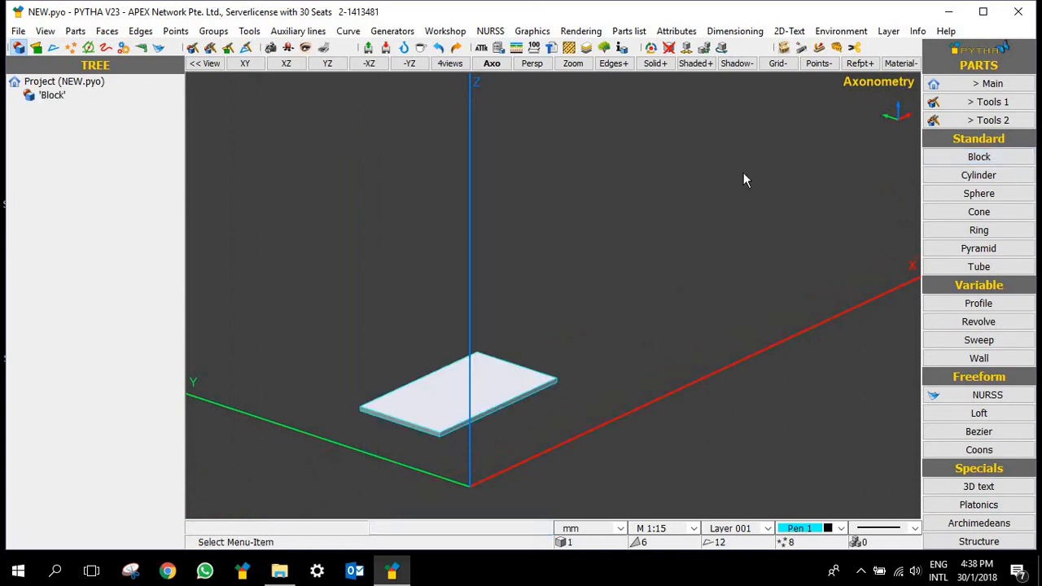
Copy the 700 × 400 × 18 mm board freehand along the X direction
{"action": "right_click", "coordinate": [495, 393]}
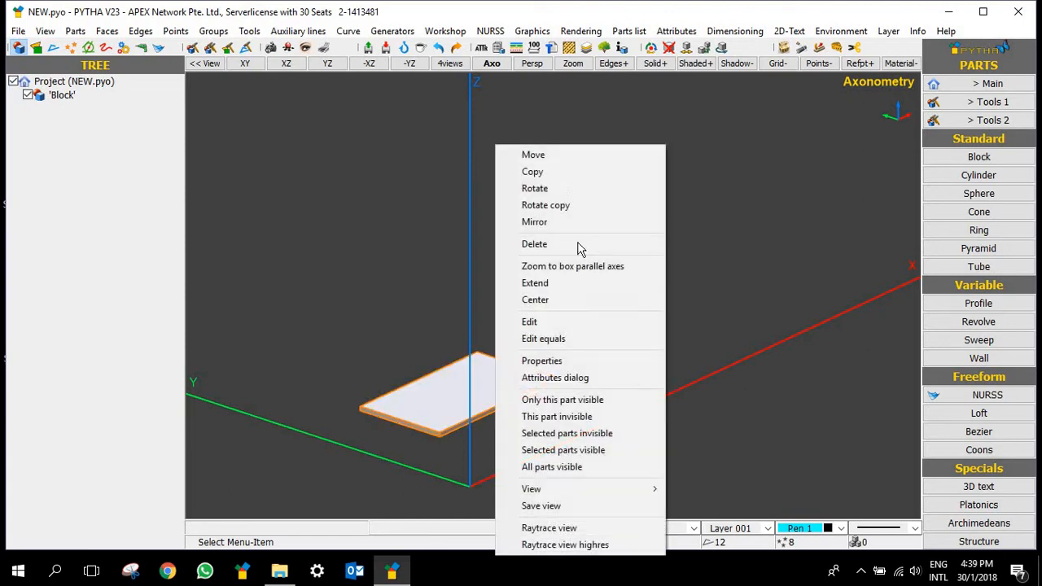
{"action": "left_click", "coordinate": [575, 172]}
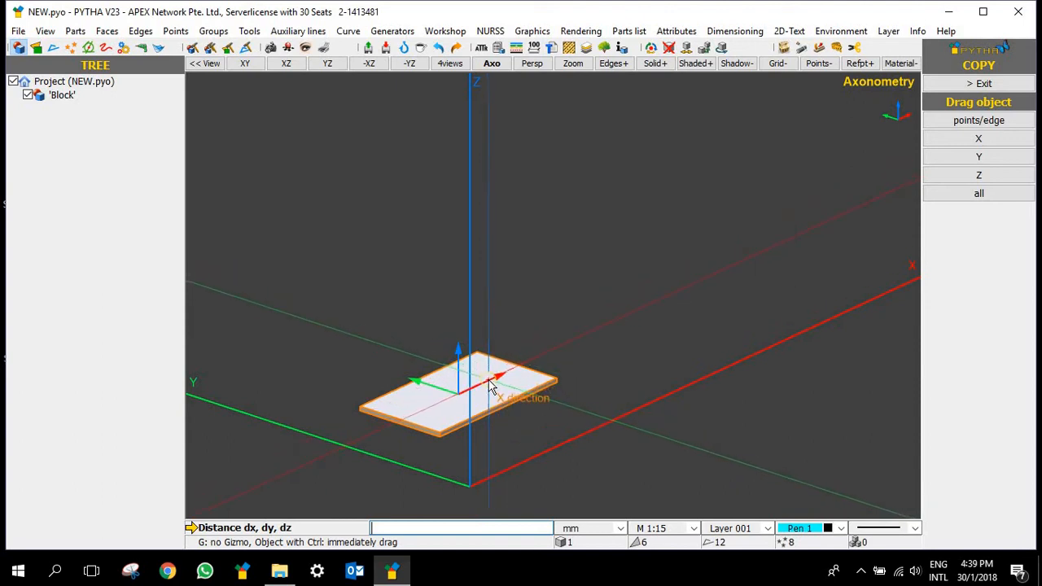
{"action": "left_click_drag", "start_coordinate": [491, 387], "coordinate": [664, 307]}
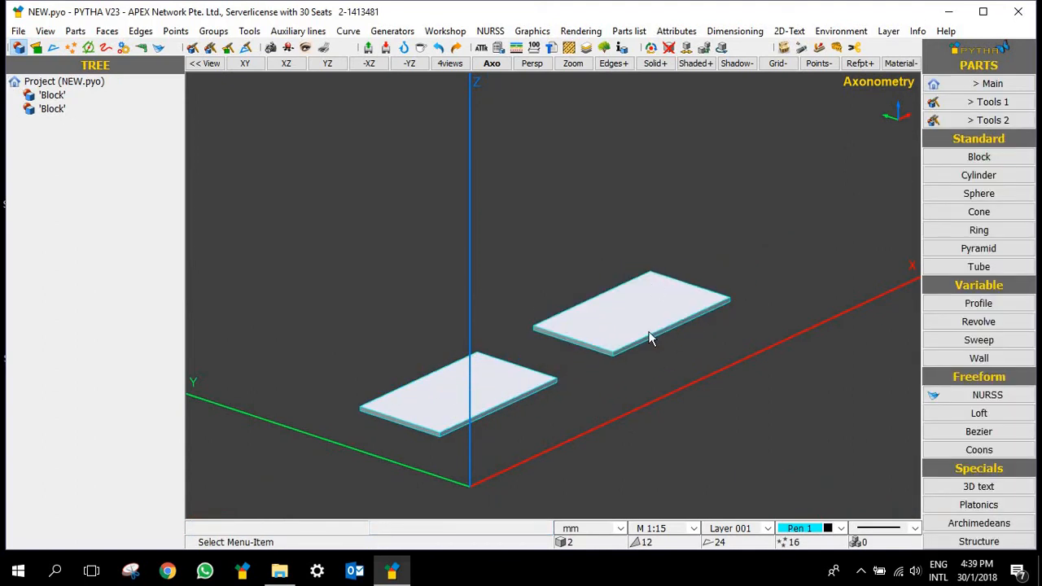
Copy the original board freehand upward along the Z direction
{"action": "right_click", "coordinate": [461, 396]}
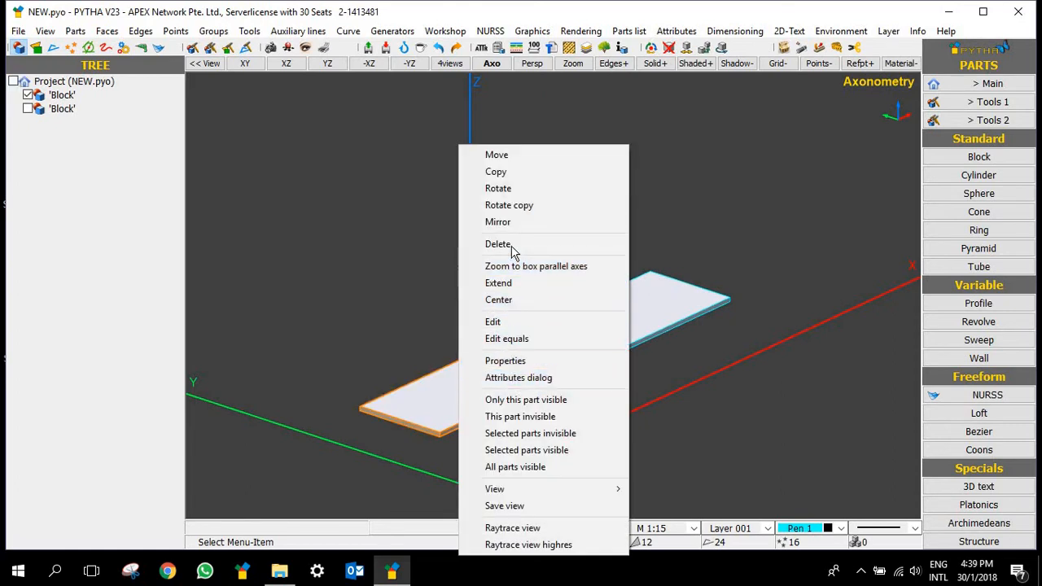
{"action": "key", "text": "Return"}
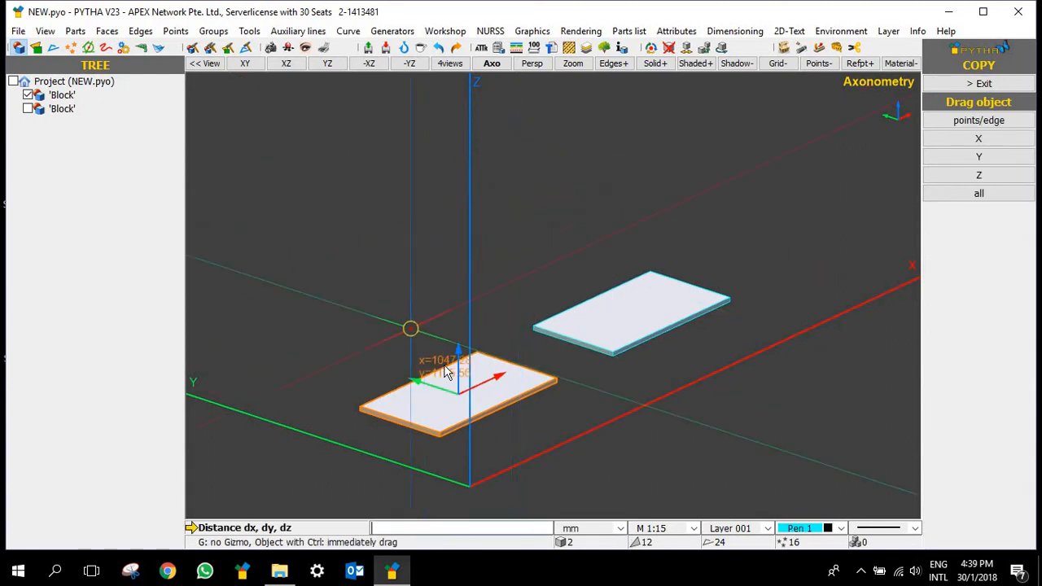
{"action": "left_click_drag", "start_coordinate": [458, 363], "coordinate": [428, 174]}
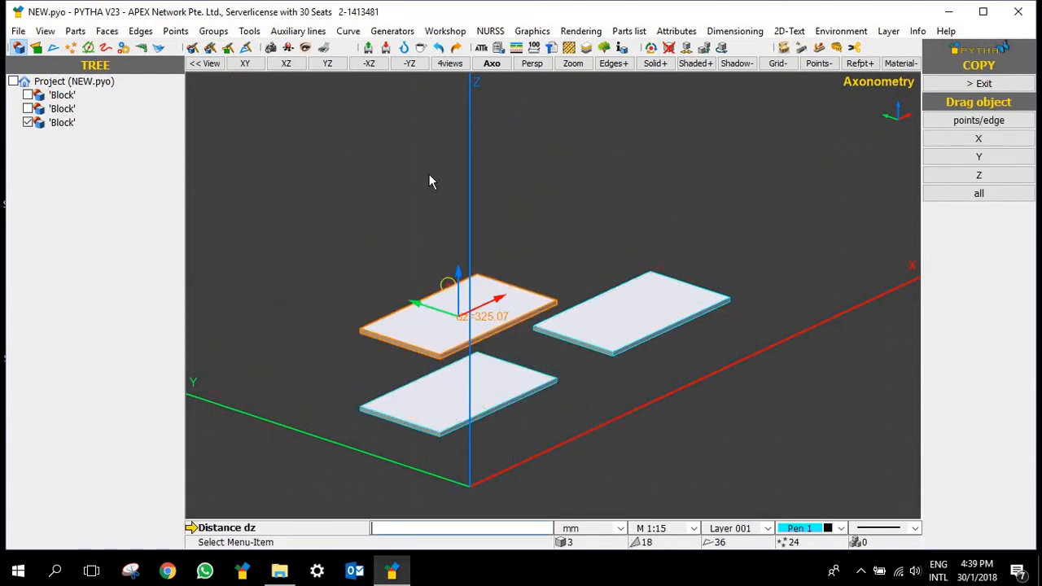
{"action": "middle_click_drag", "start_coordinate": [541, 228], "coordinate": [450, 221]}
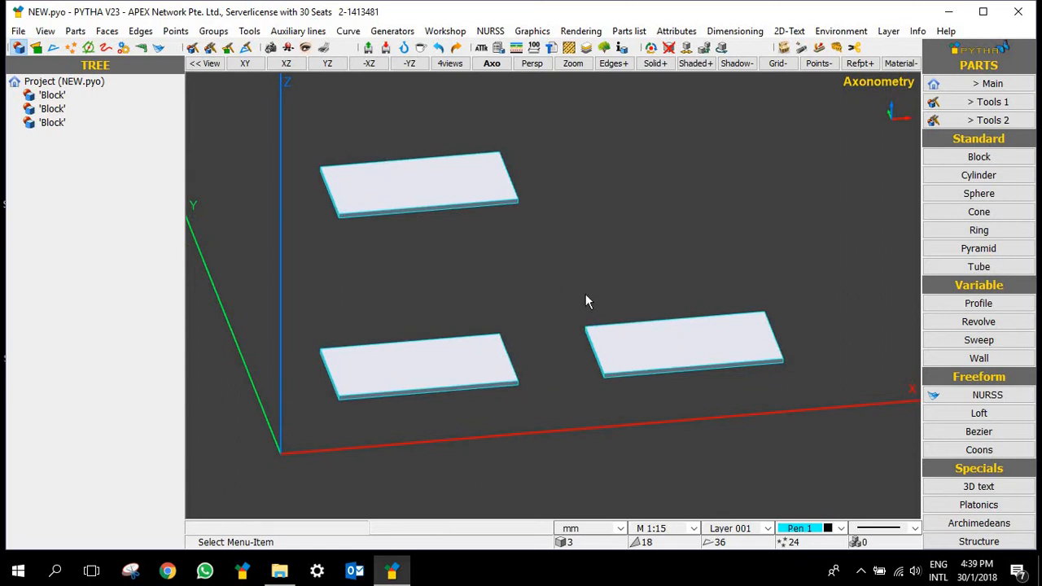
Delete the X-direction copy and the raised Z-direction copy, keeping only the original board
{"action": "right_click", "coordinate": [680, 349]}
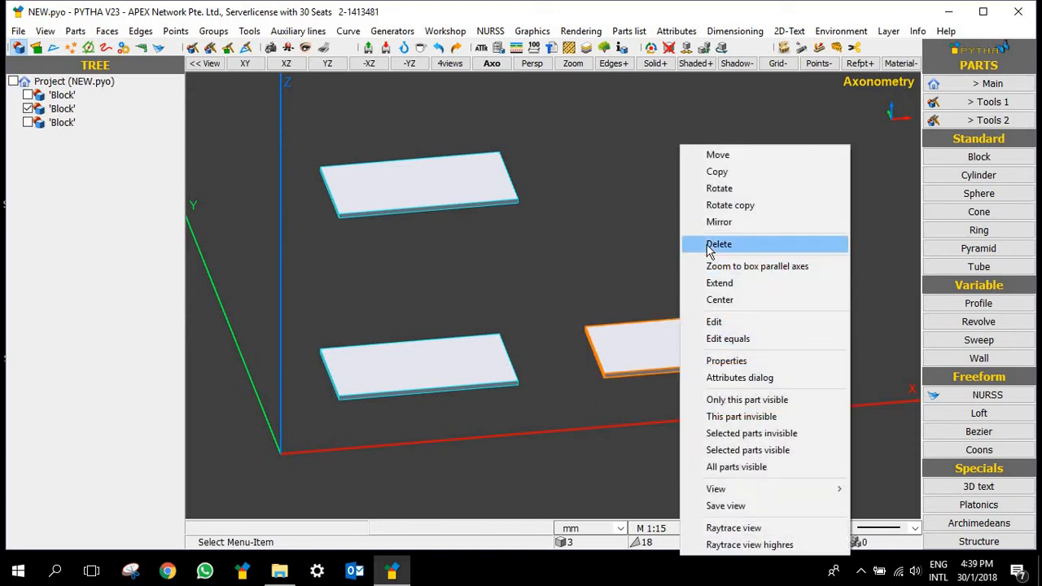
{"action": "left_click", "coordinate": [710, 245]}
{"action": "right_click", "coordinate": [427, 191]}
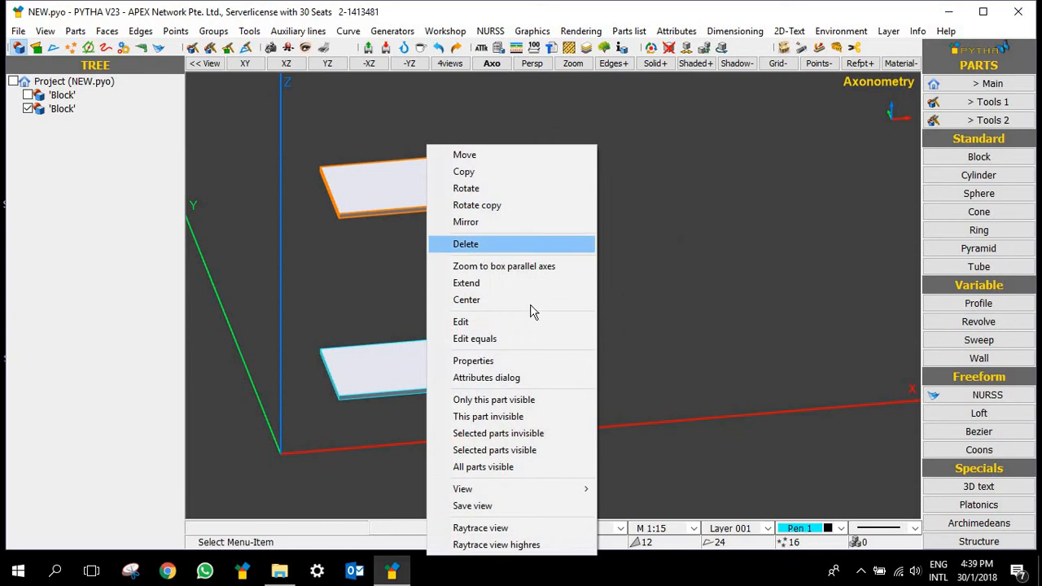
{"action": "left_click", "coordinate": [490, 245]}
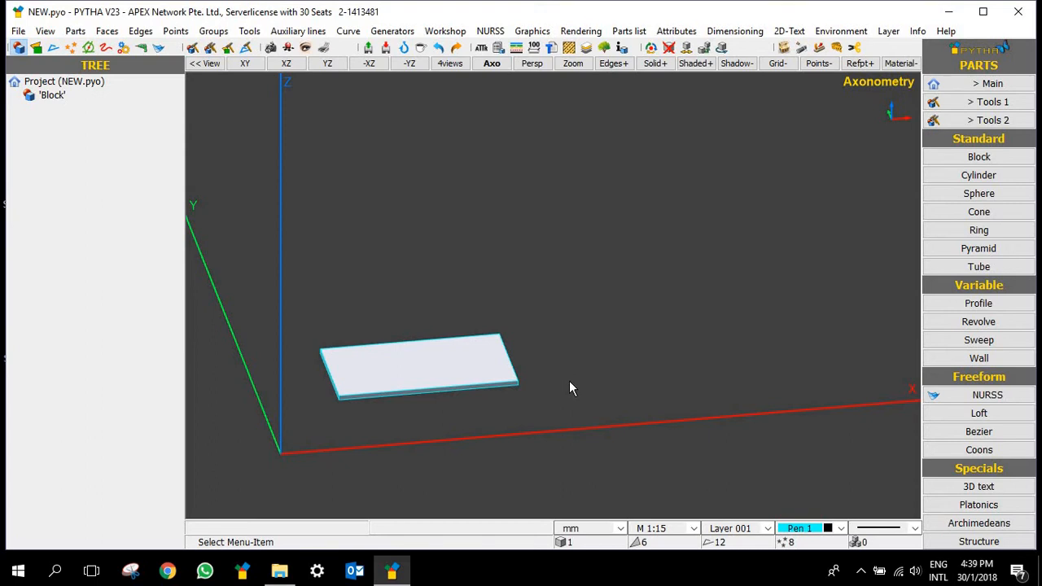
Make one copy of the board at an exact distance of 800 mm along X
{"action": "right_click", "coordinate": [429, 373]}
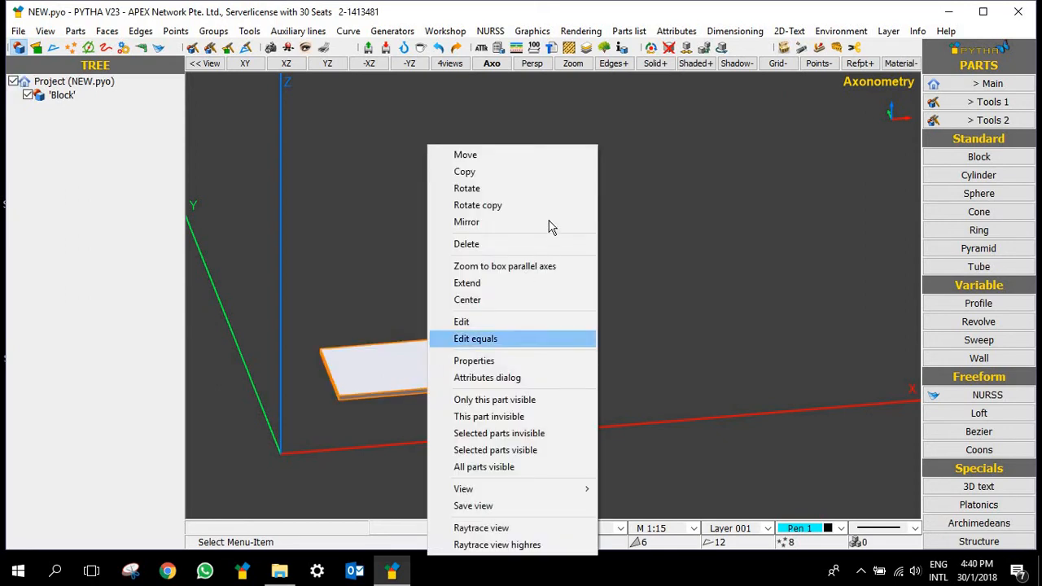
{"action": "left_click", "coordinate": [532, 173]}
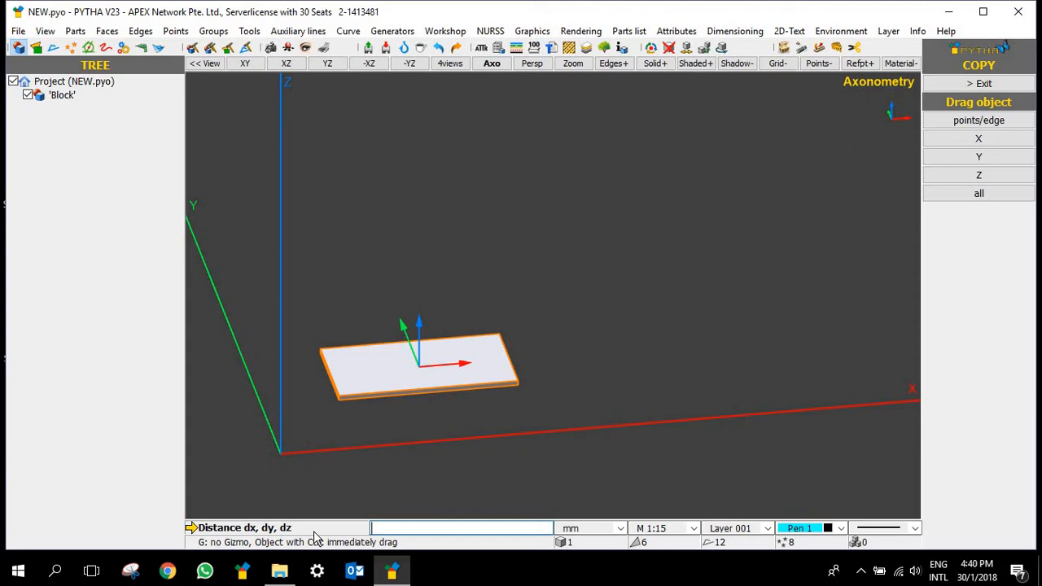
{"action": "type", "text": "800"}
{"action": "key", "text": "Return"}
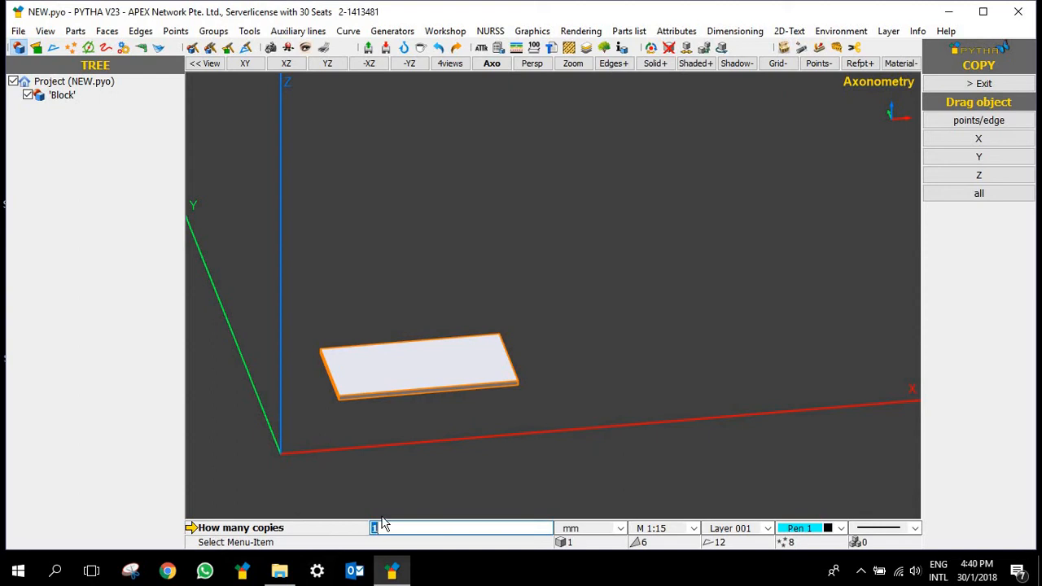
{"action": "key", "text": "Return"}
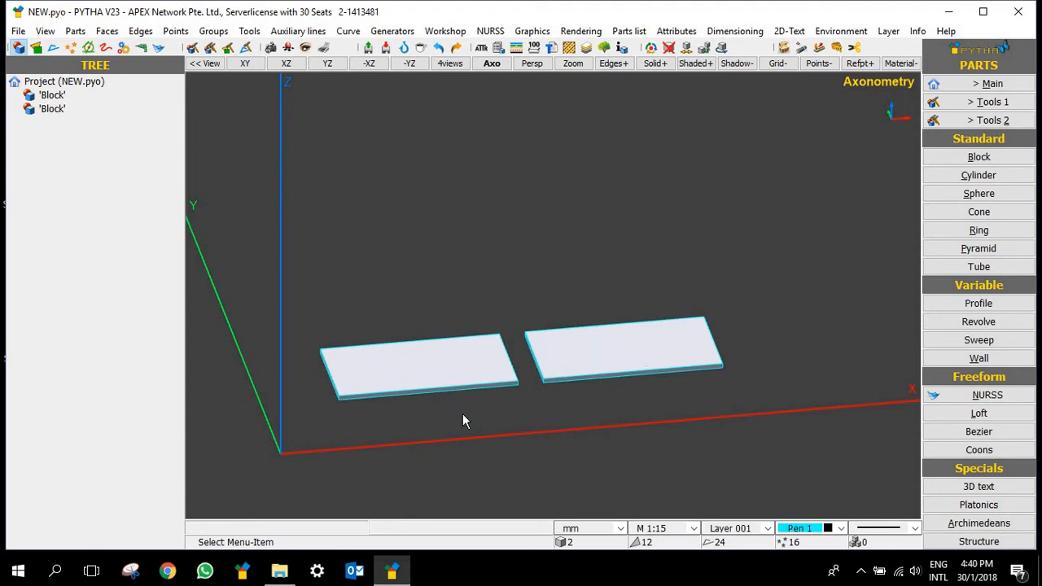
Make two copies of the original board upward along Z at a distance of 800 mm
{"action": "middle_click_drag", "start_coordinate": [595, 387], "coordinate": [442, 380]}
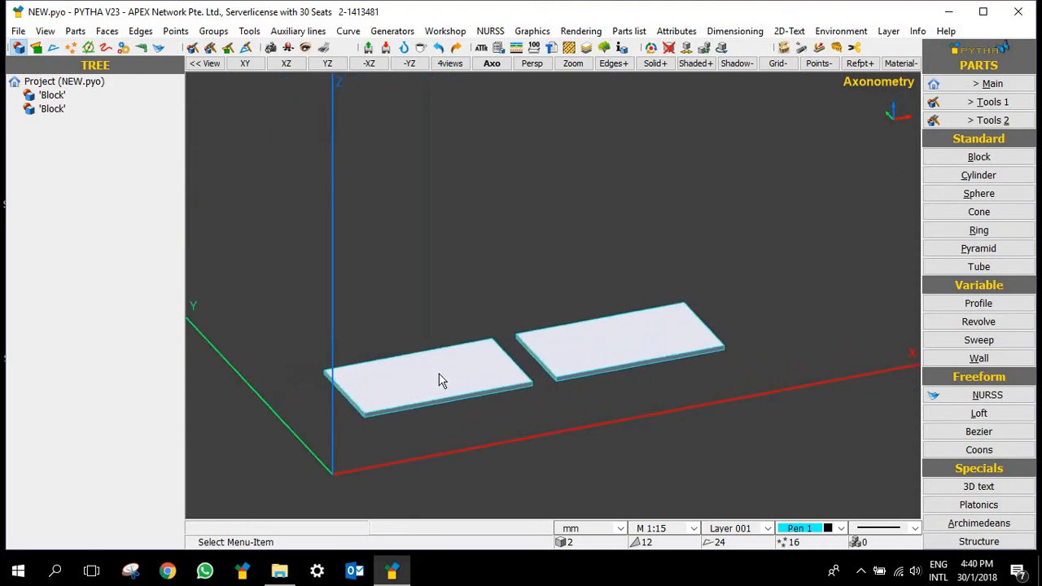
{"action": "right_click", "coordinate": [442, 379]}
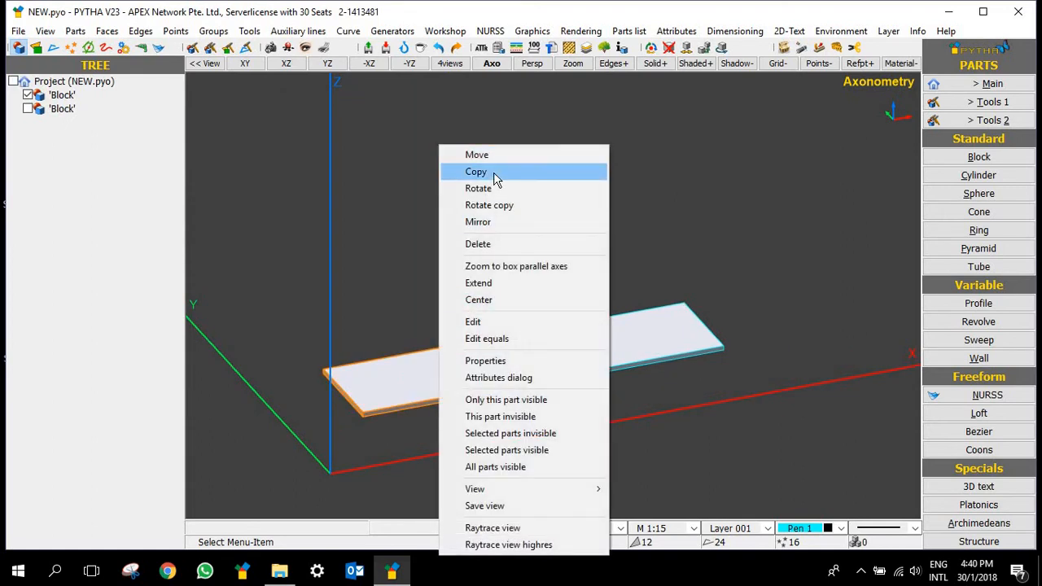
{"action": "left_click", "coordinate": [495, 177]}
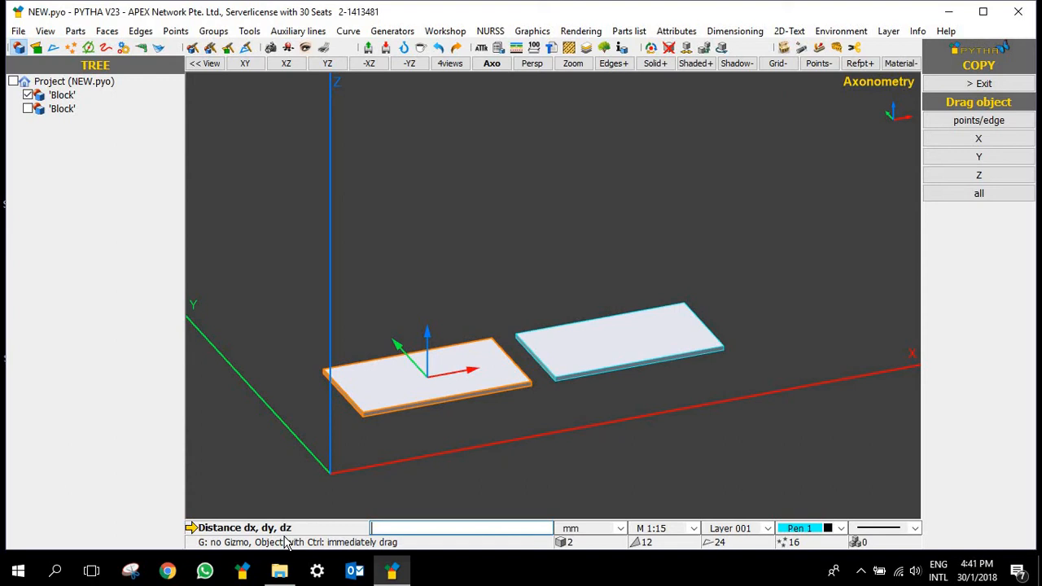
{"action": "type", "text": ",,800"}
{"action": "key", "text": "Return"}
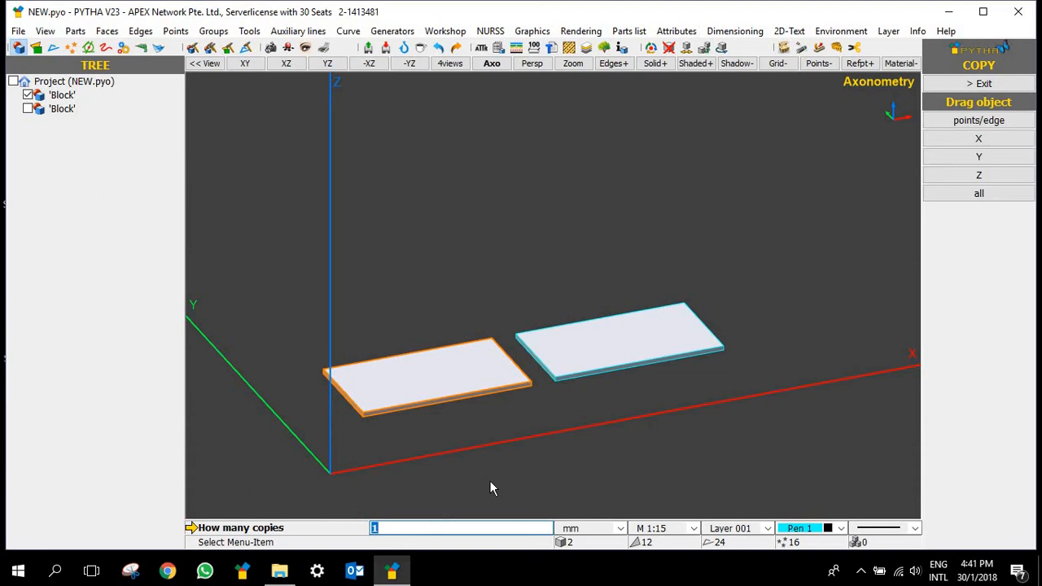
{"action": "type", "text": "2"}
{"action": "key", "text": "Return"}
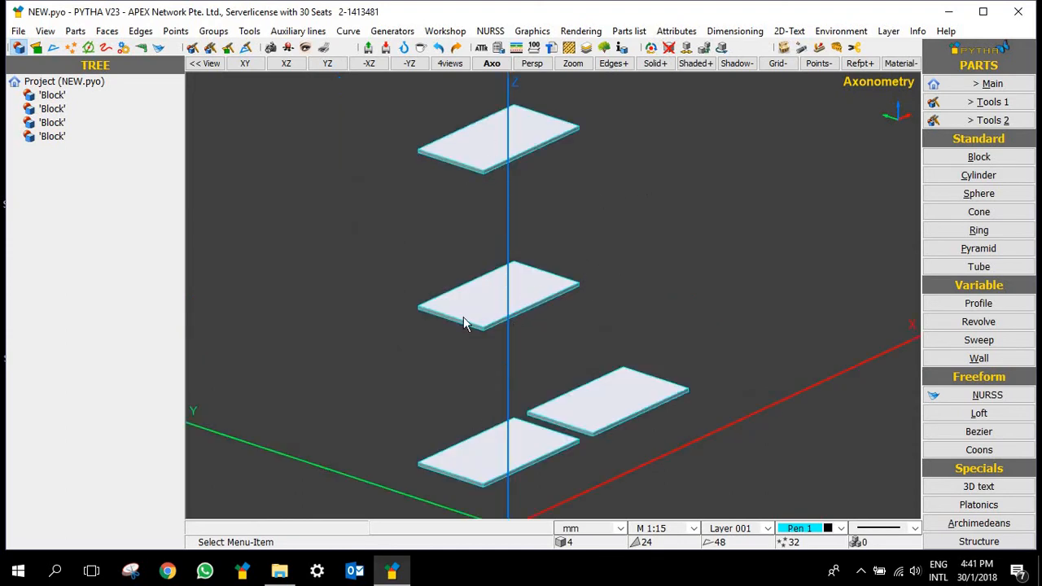
Delete the copy beside the original board along X and the topmost raised copy
{"action": "scroll", "coordinate": [465, 319], "scroll_direction": "down", "scroll_amount": 1}
{"action": "middle_click_drag", "start_coordinate": [606, 259], "coordinate": [491, 303]}
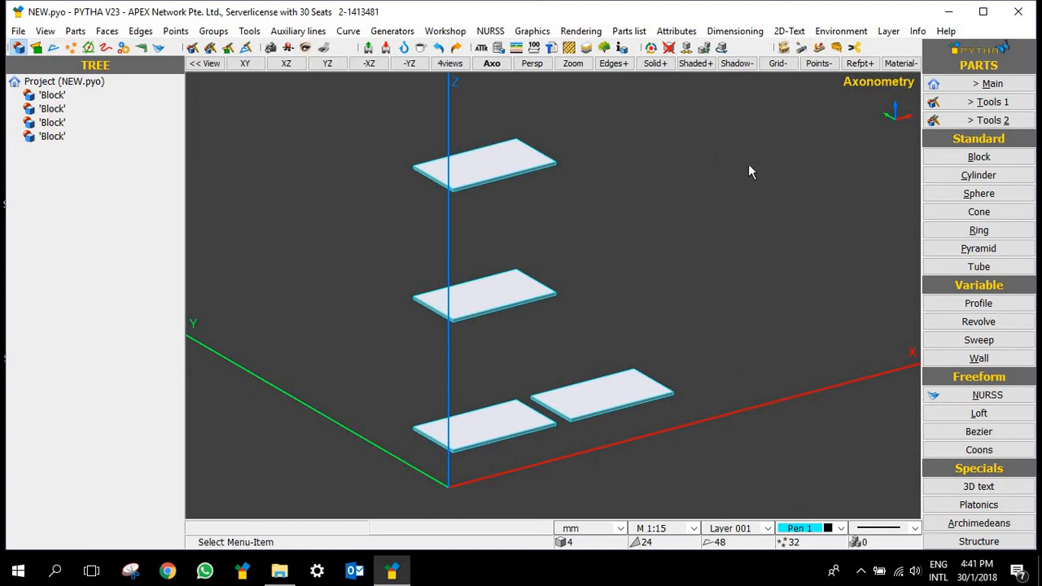
{"action": "right_click", "coordinate": [741, 231]}
{"action": "left_click", "coordinate": [790, 278]}
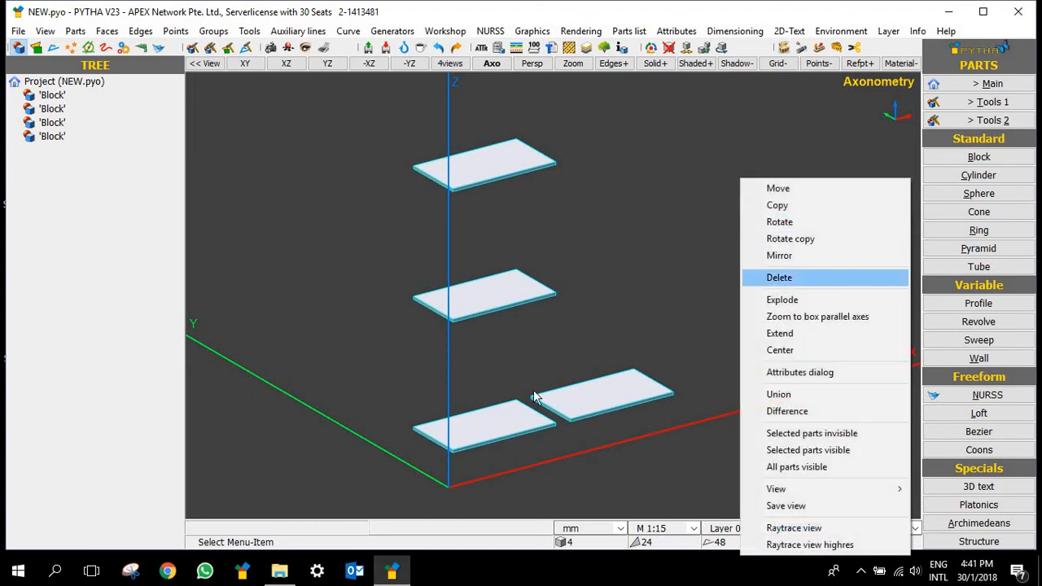
{"action": "left_click", "coordinate": [615, 399]}
{"action": "left_click", "coordinate": [491, 160]}
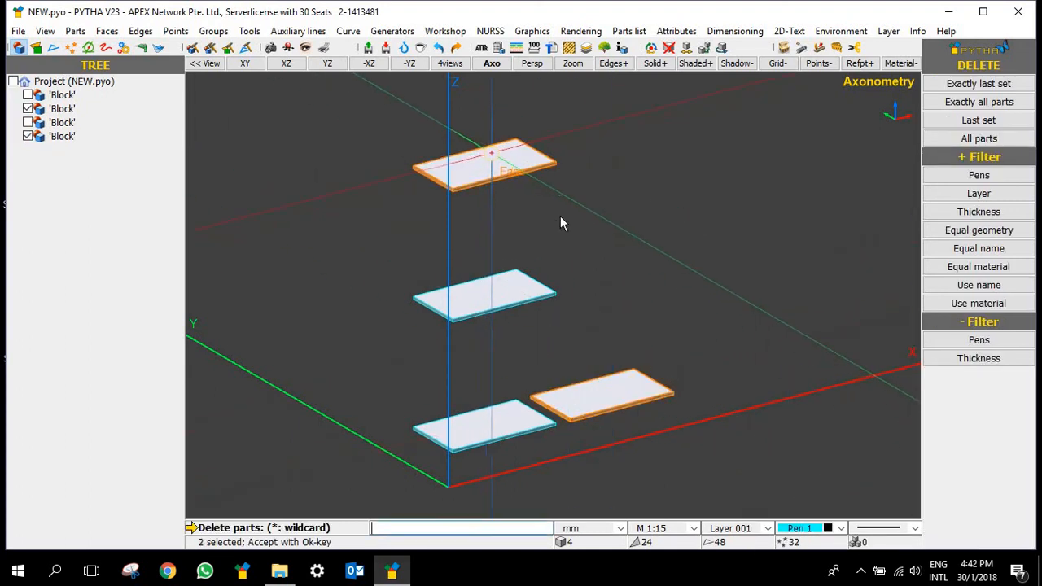
{"action": "key", "text": "Return"}
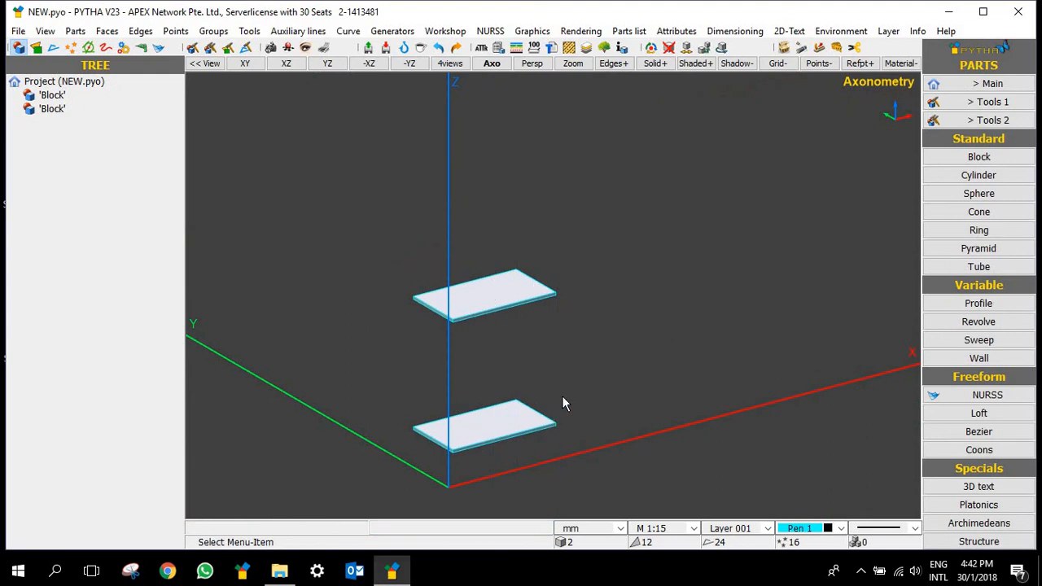
Create a side panel block from the upper board's rear left underside corner to the lower board's front left top corner
{"action": "middle_click_drag", "start_coordinate": [583, 358], "coordinate": [600, 342]}
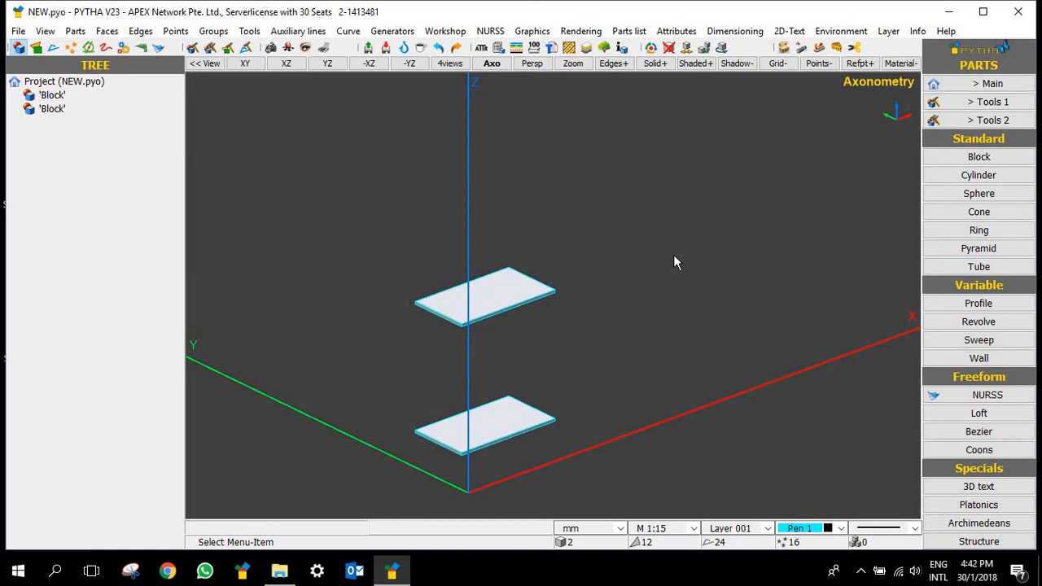
{"action": "key", "text": "b"}
{"action": "scroll", "coordinate": [396, 332], "scroll_direction": "up", "scroll_amount": 3}
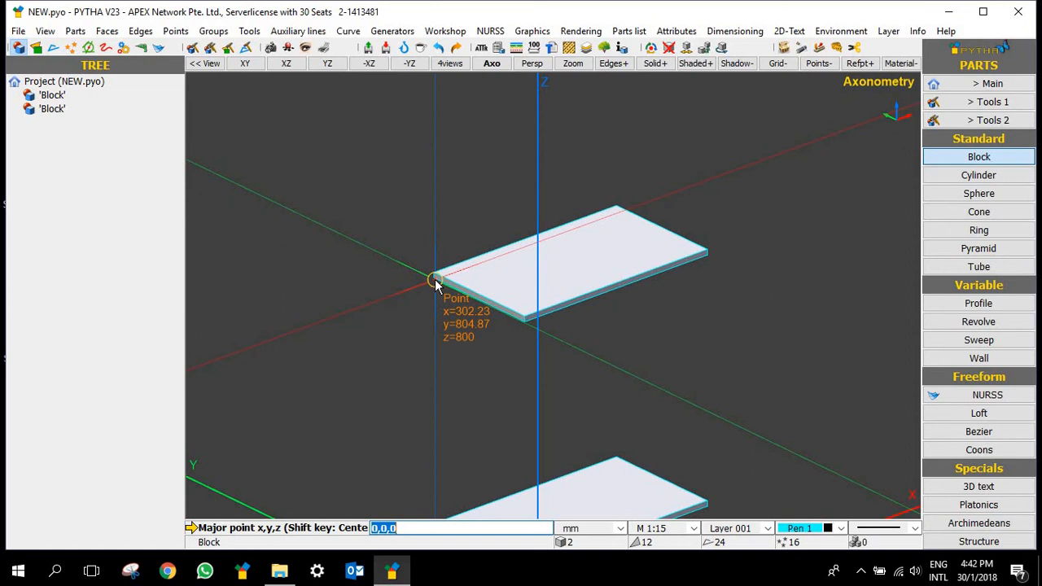
{"action": "left_click", "coordinate": [436, 283]}
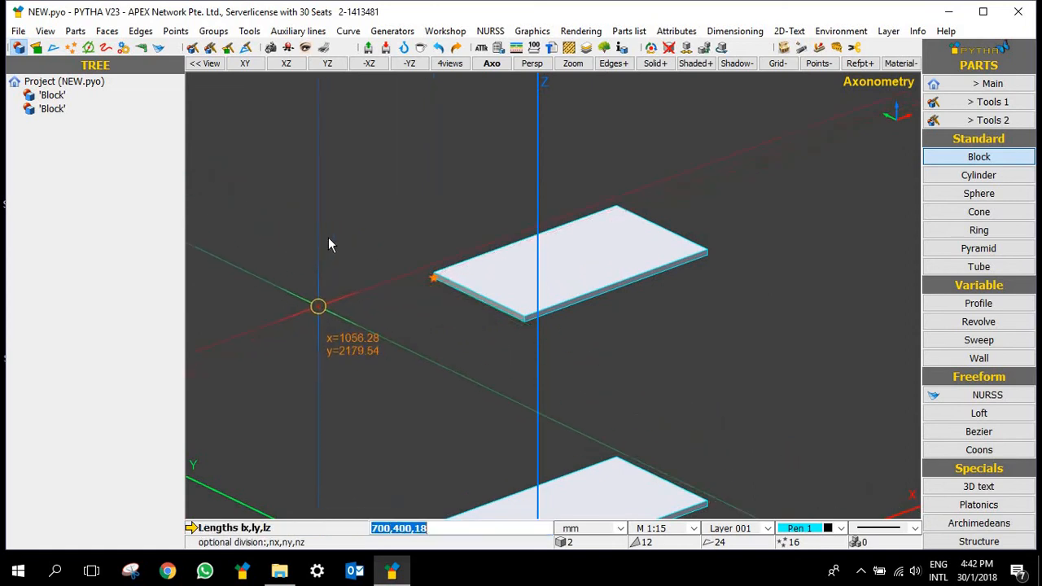
{"action": "scroll", "coordinate": [380, 442], "scroll_direction": "down", "scroll_amount": 2}
{"action": "scroll", "coordinate": [438, 232], "scroll_direction": "up", "scroll_amount": 4}
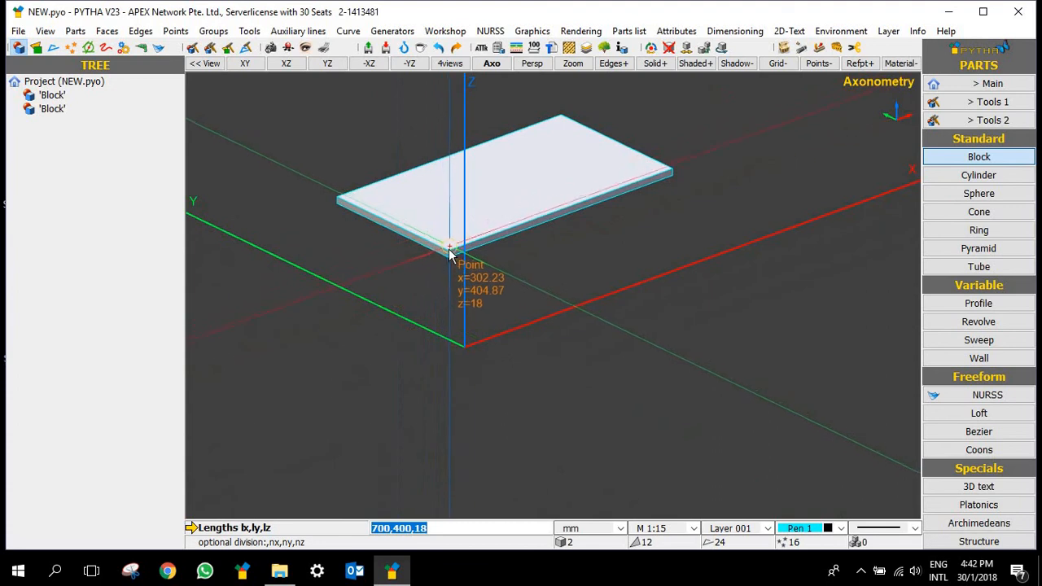
{"action": "scroll", "coordinate": [450, 255], "scroll_direction": "up", "scroll_amount": 3}
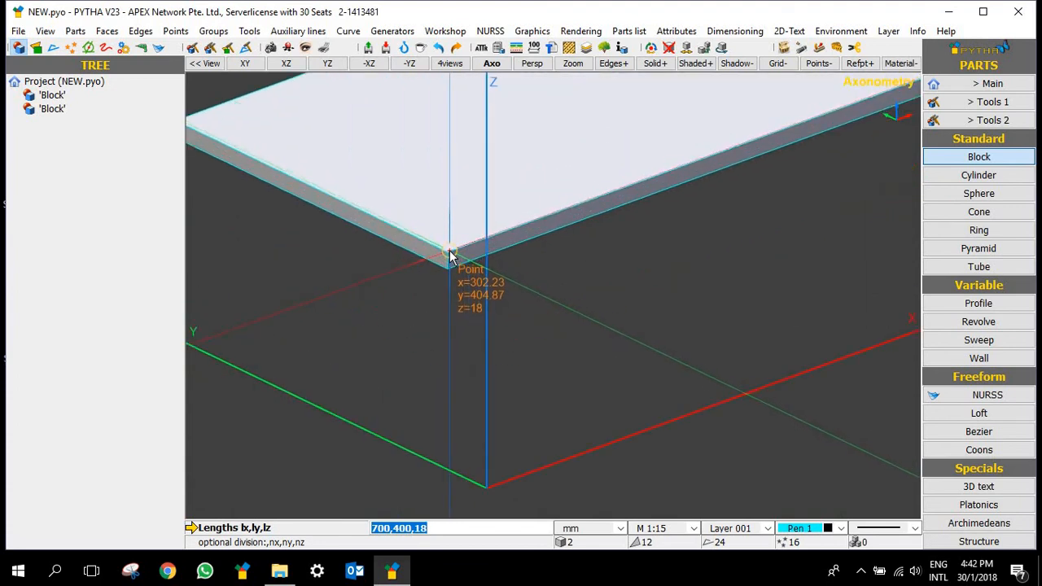
{"action": "left_click", "coordinate": [435, 277]}
{"action": "scroll", "coordinate": [407, 377], "scroll_direction": "down", "scroll_amount": 5}
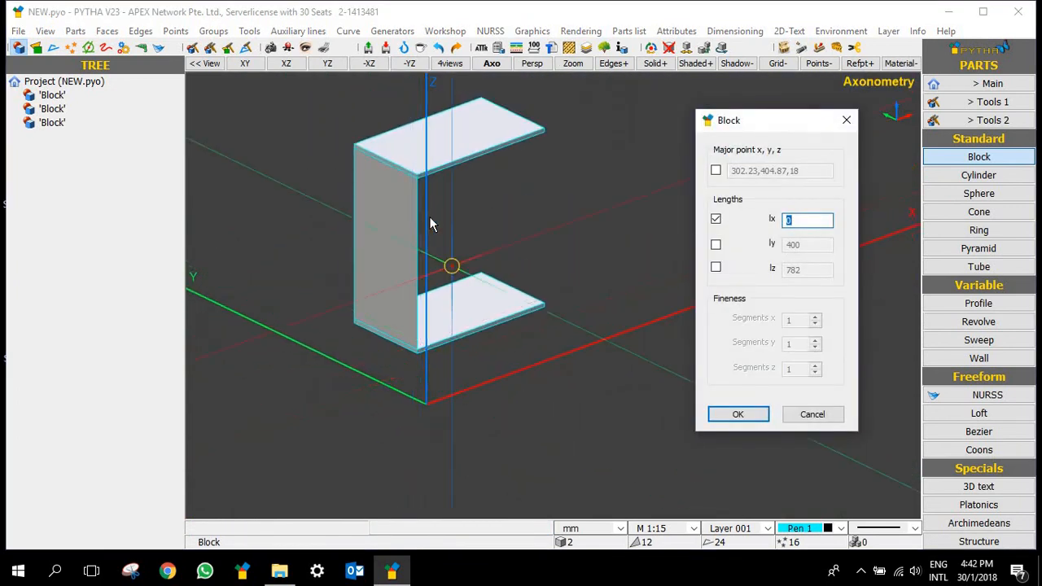
Set the new side panel's X length to 18 mm and finish the block
{"action": "middle_click_drag", "start_coordinate": [415, 222], "coordinate": [512, 186]}
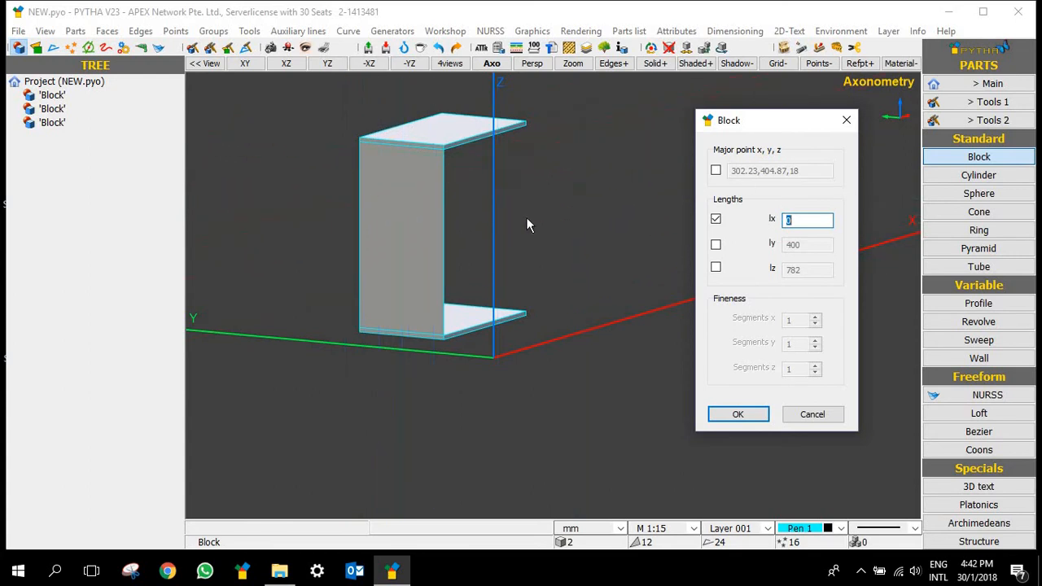
{"action": "middle_click_drag", "start_coordinate": [570, 218], "coordinate": [657, 218]}
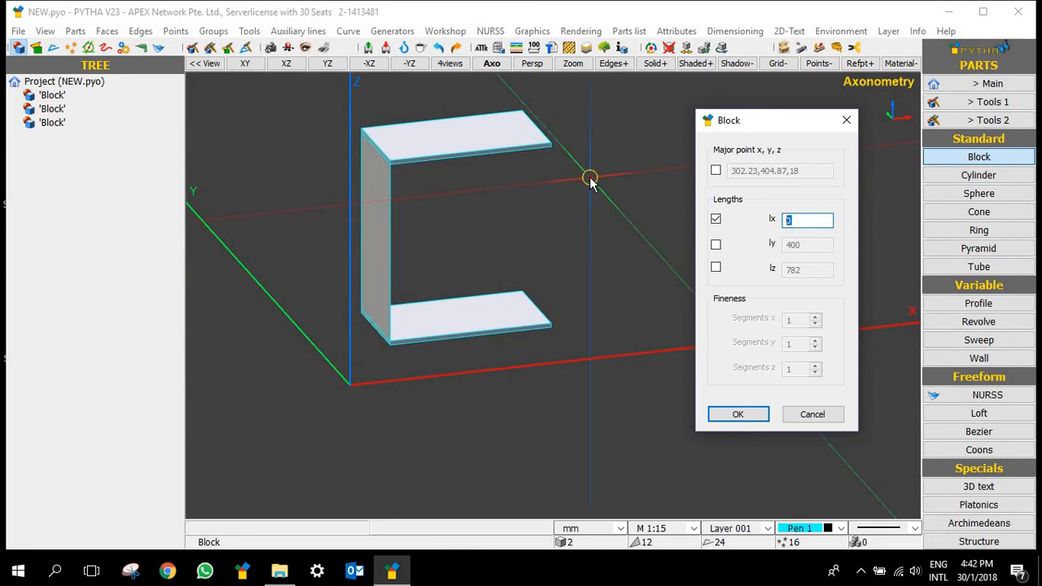
{"action": "type", "text": "18"}
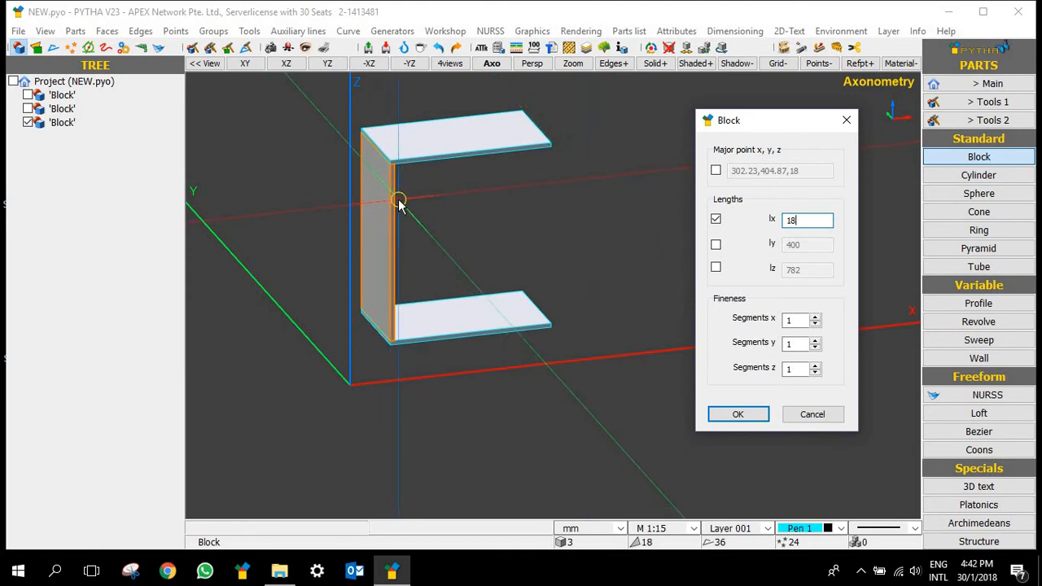
{"action": "key", "text": "Return"}
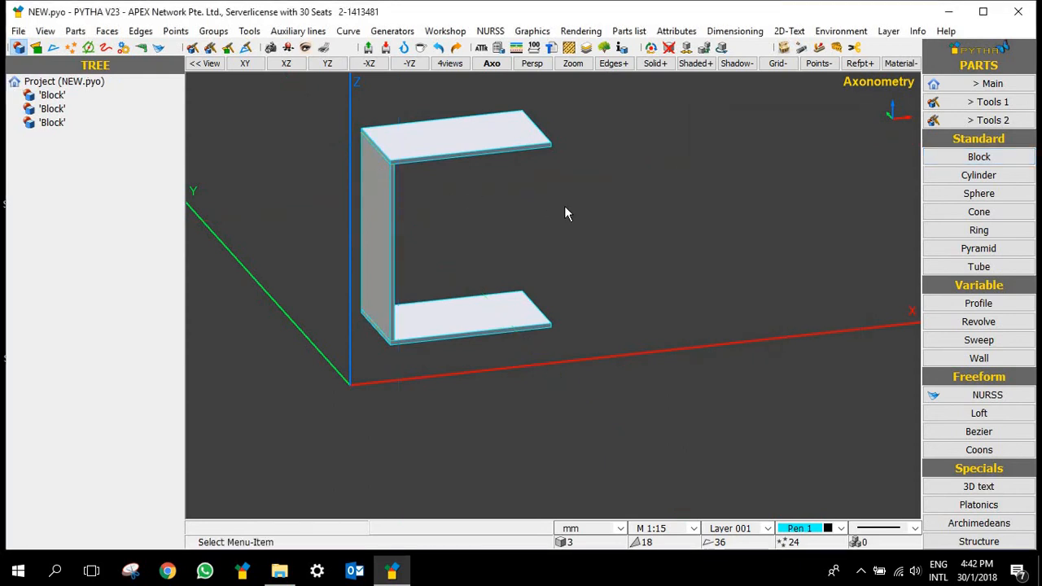
Copy the side panel once by 682 mm along X only, from its inner front top corner to the upper board's far front underside corner
{"action": "middle_click_drag", "start_coordinate": [556, 220], "coordinate": [607, 209]}
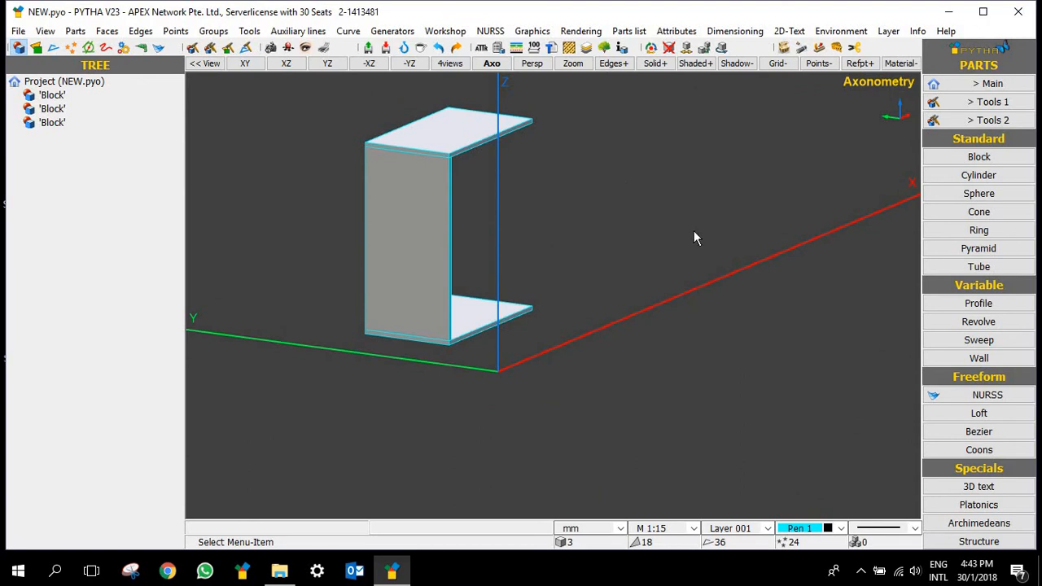
{"action": "middle_click_drag", "start_coordinate": [694, 237], "coordinate": [556, 195]}
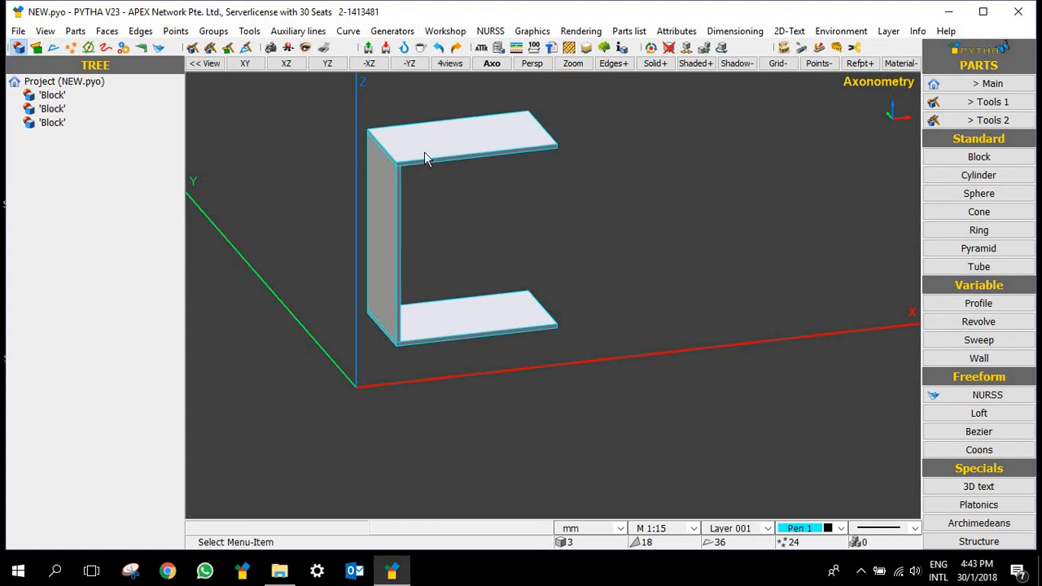
{"action": "scroll", "coordinate": [424, 152], "scroll_direction": "up", "scroll_amount": 3}
{"action": "scroll", "coordinate": [365, 192], "scroll_direction": "up", "scroll_amount": 2}
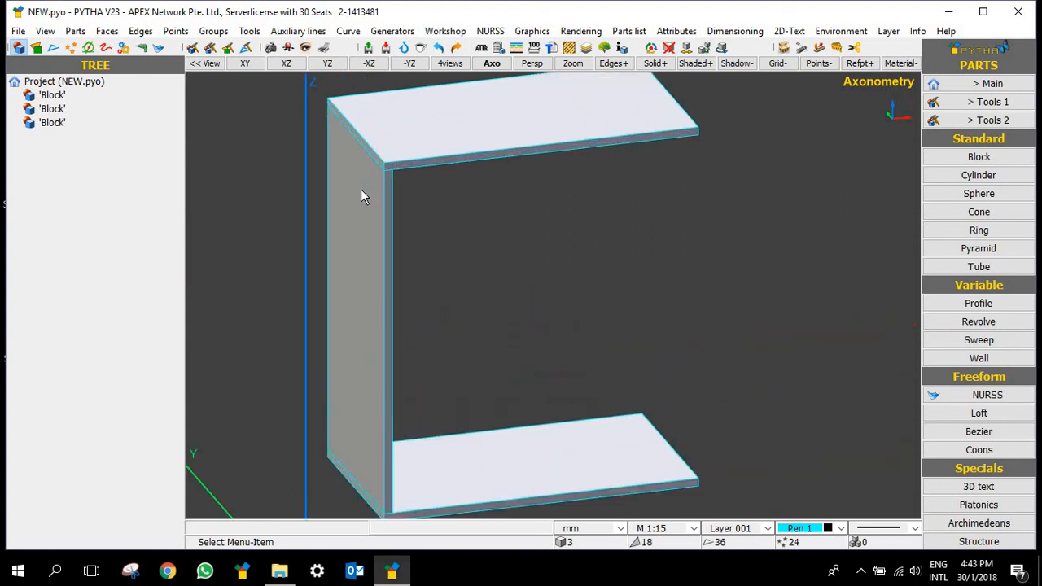
{"action": "right_click", "coordinate": [361, 189]}
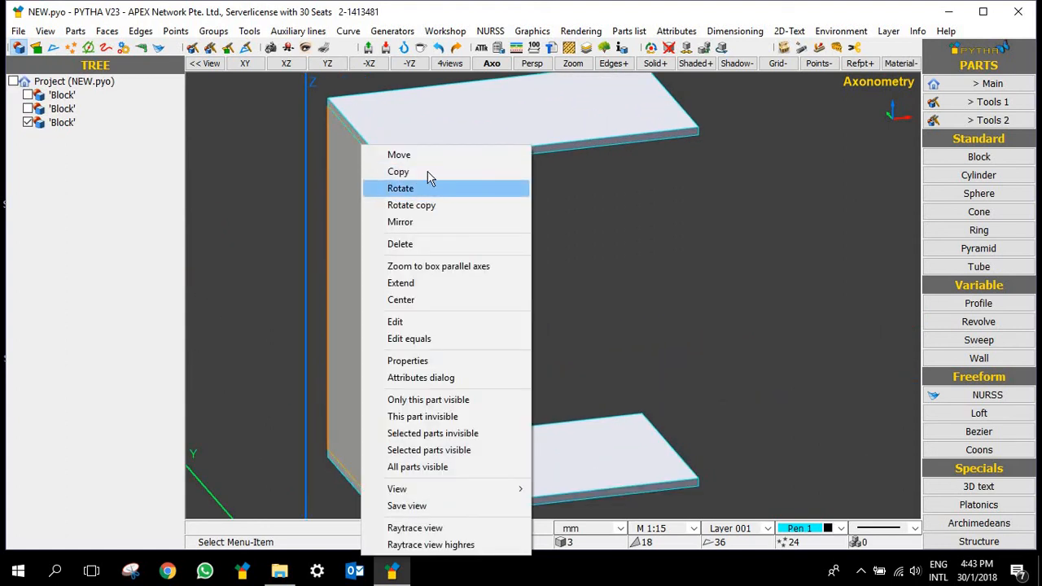
{"action": "left_click", "coordinate": [428, 173]}
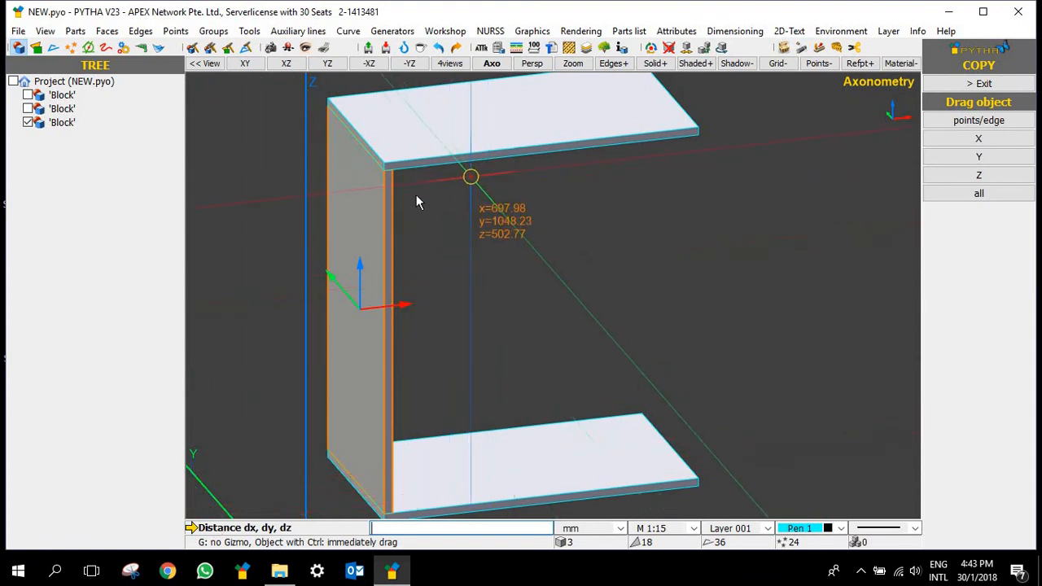
{"action": "scroll", "coordinate": [374, 170], "scroll_direction": "up", "scroll_amount": 2}
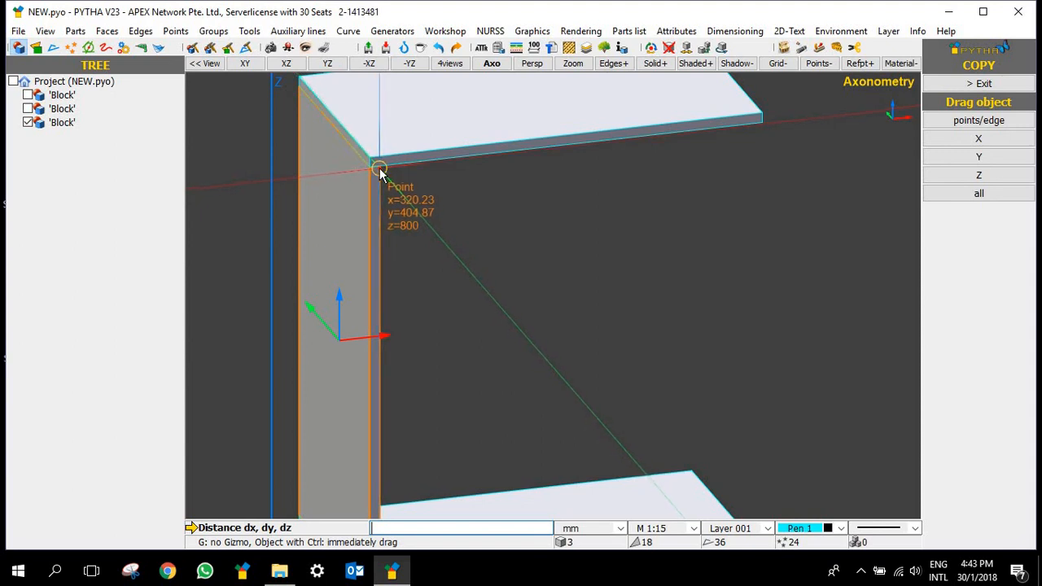
{"action": "left_click", "coordinate": [378, 168]}
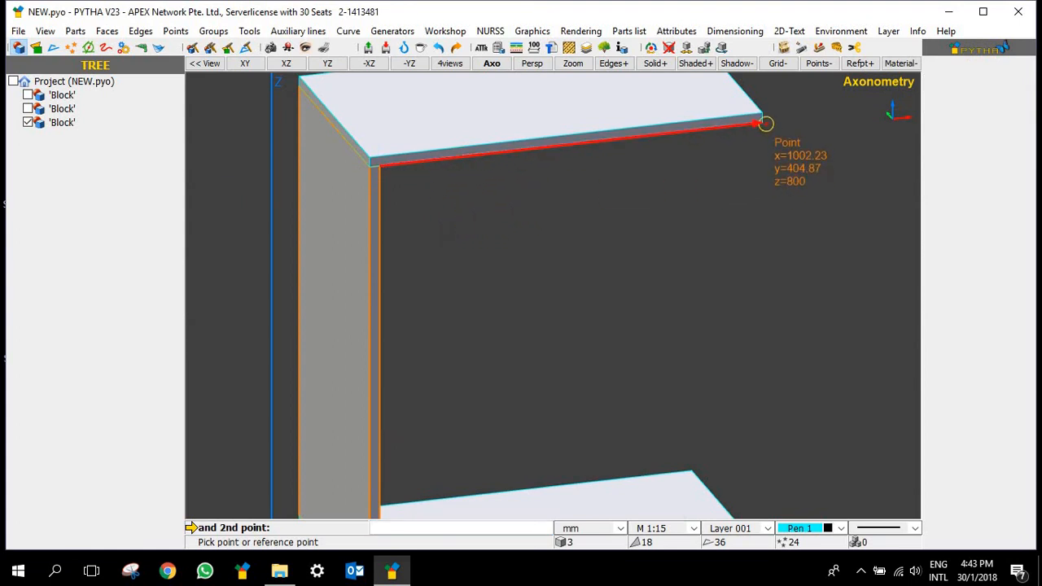
{"action": "left_click", "coordinate": [764, 123]}
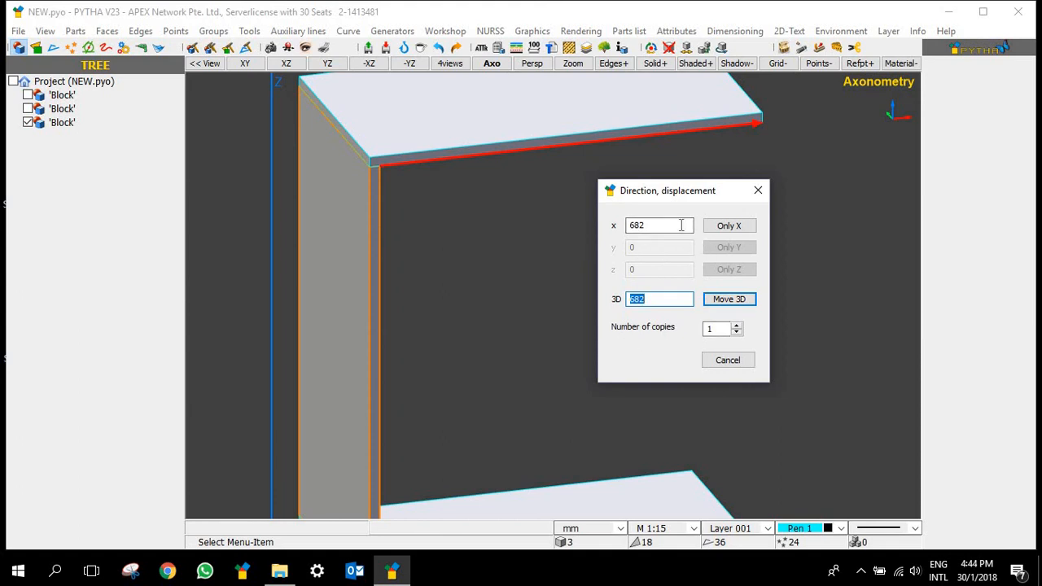
{"action": "left_click", "coordinate": [730, 226]}
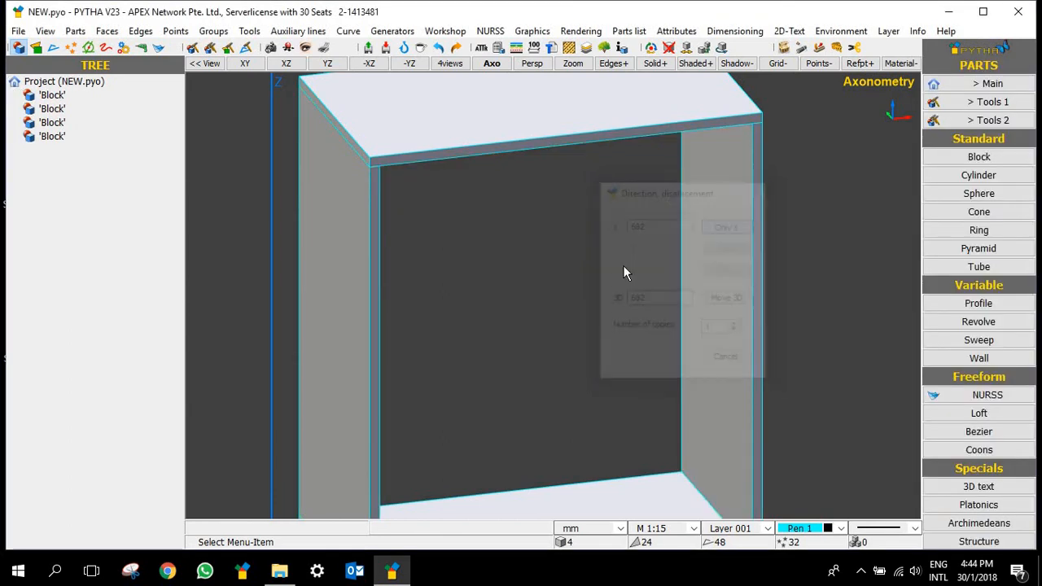
{"action": "scroll", "coordinate": [723, 269], "scroll_direction": "down", "scroll_amount": 3}
{"action": "middle_click_drag", "start_coordinate": [562, 288], "coordinate": [746, 321]}
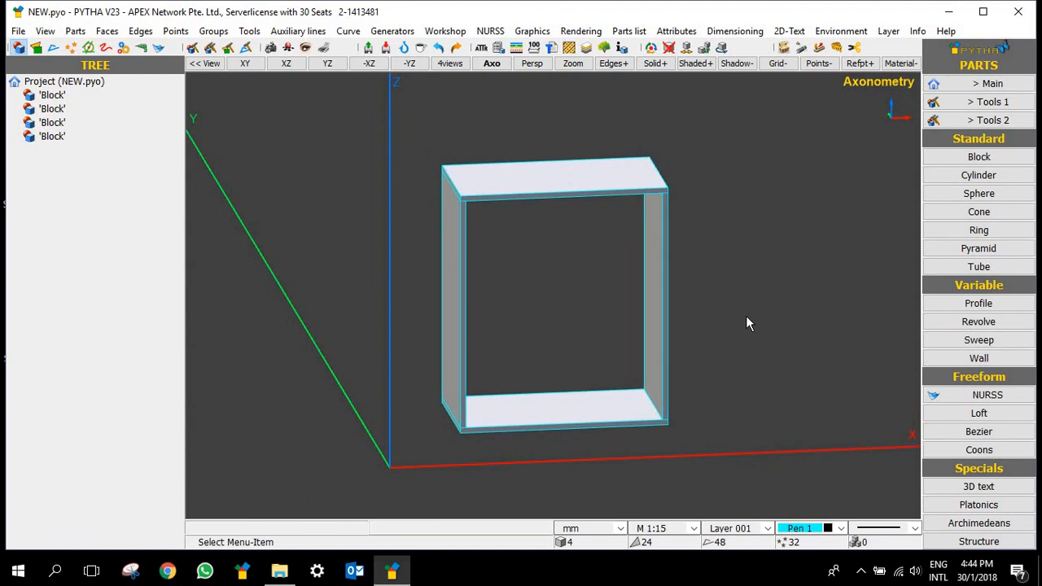